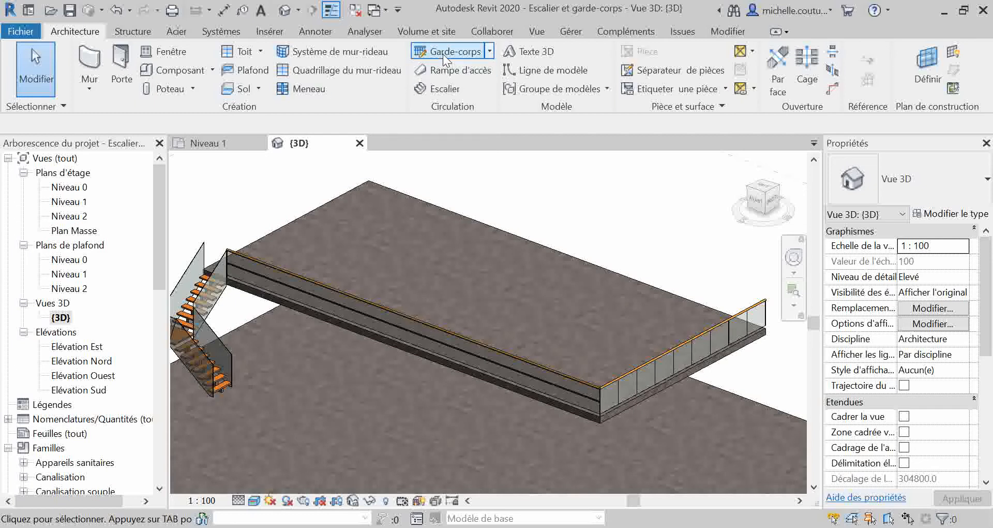
Step: Look at the available railing creation methods without starting one
left_click(489, 51)
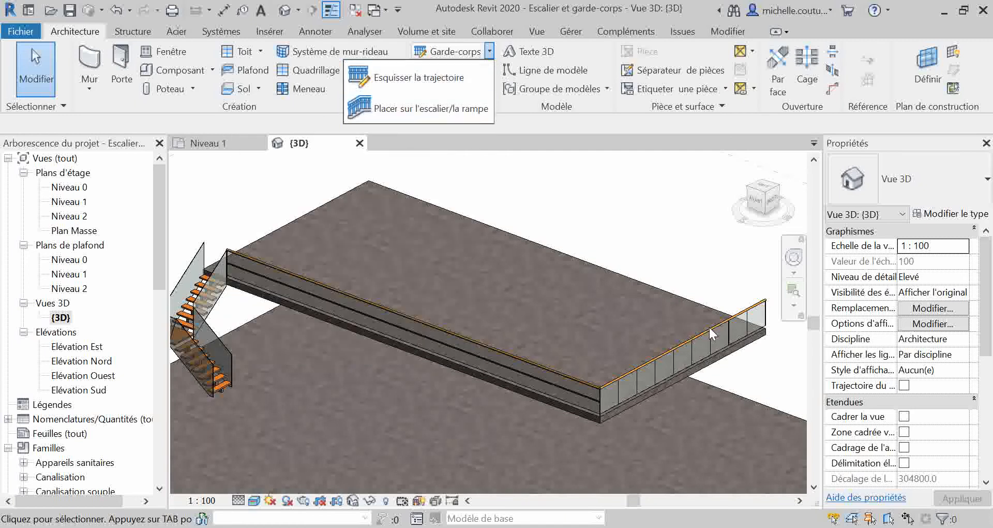
left_click(564, 293)
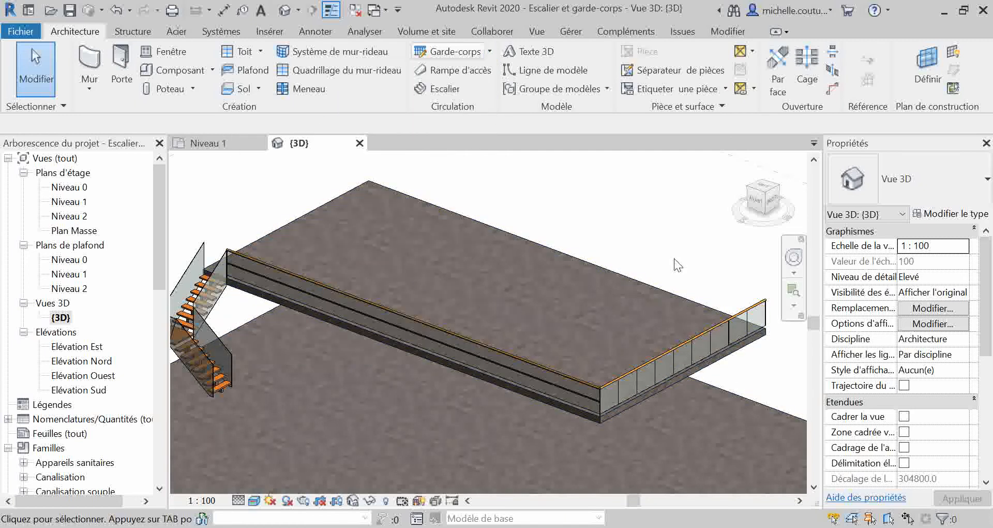
Step: Examine the glass railing with its intermediate rail and the adjoining full-glass panel railing around the slab corner
left_click(555, 375)
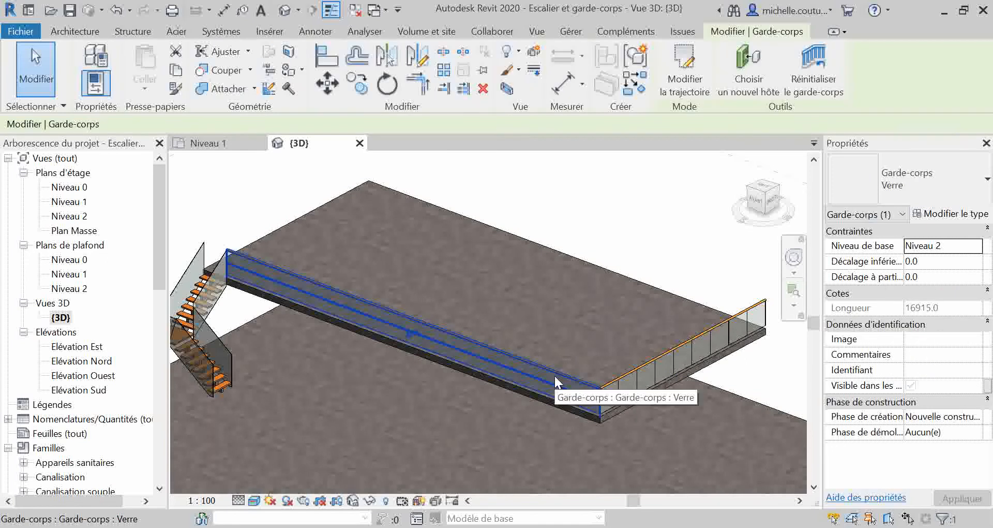
scroll(555, 375, "up", 3)
scroll(567, 389, "up", 2)
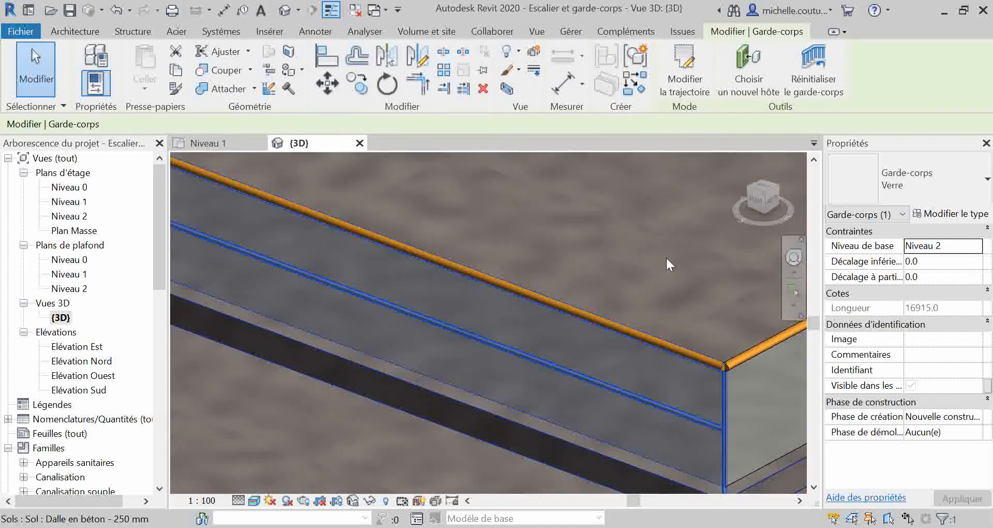
key("Escape")
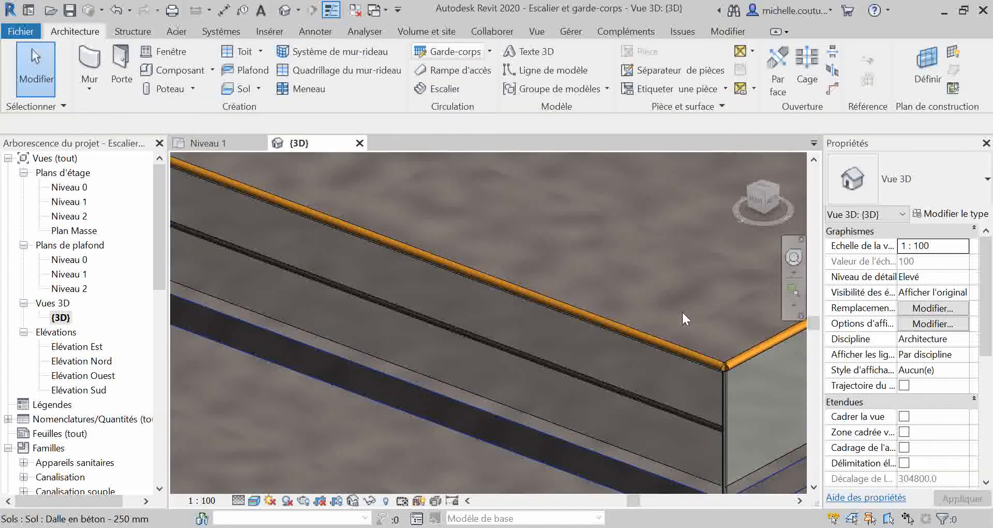
middle_click_drag(666, 318, 421, 322)
scroll(495, 304, "down", 3)
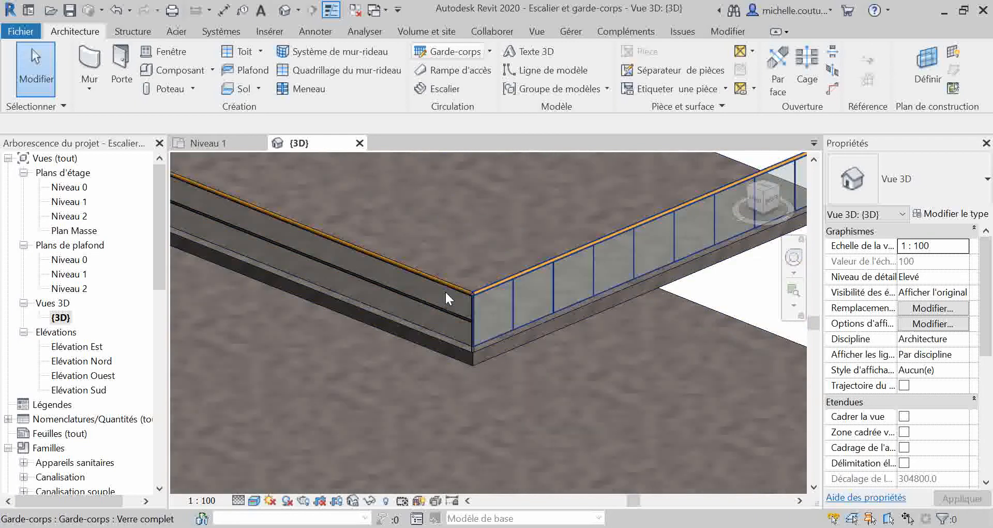
scroll(429, 311, "up", 1)
scroll(446, 312, "up", 5)
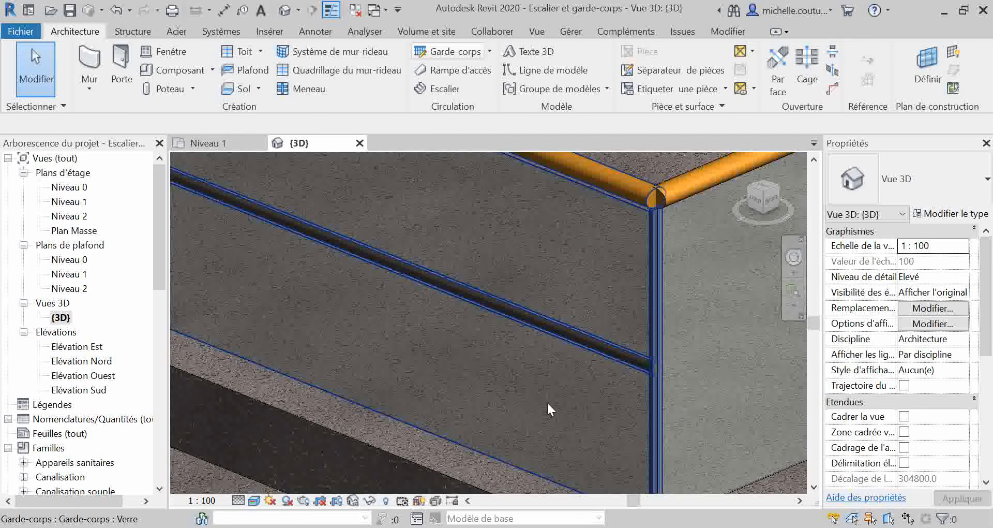
scroll(535, 399, "down", 5)
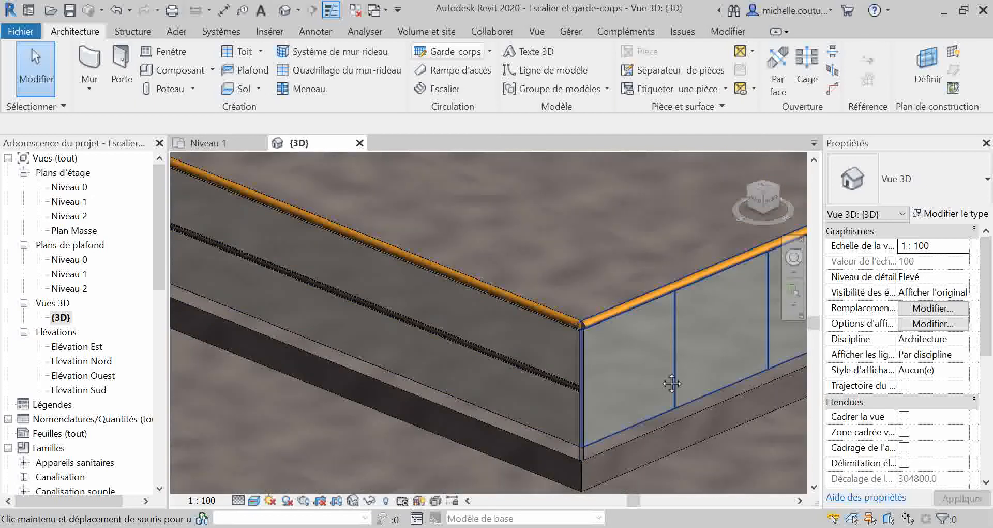
middle_click_drag(651, 421, 433, 395)
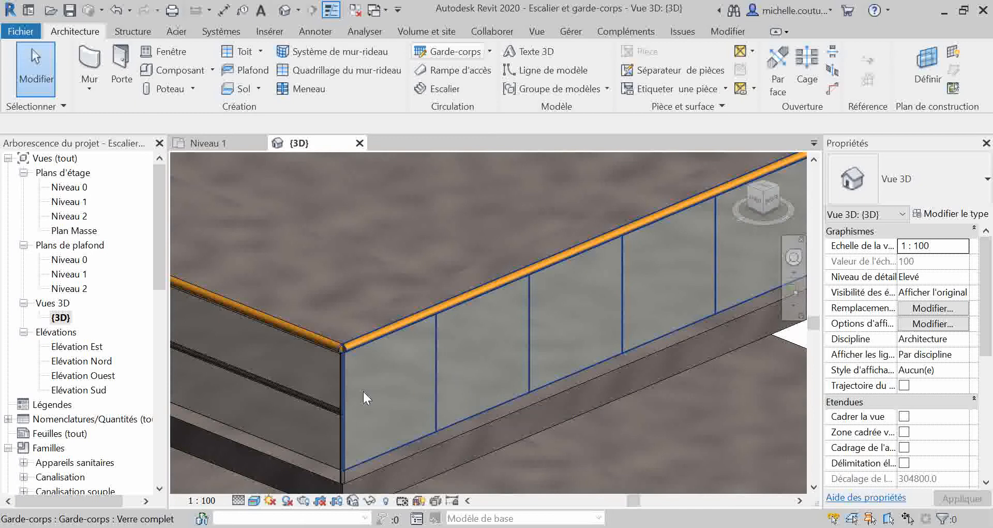
scroll(439, 378, "down", 4)
middle_click_drag(448, 384, 486, 412)
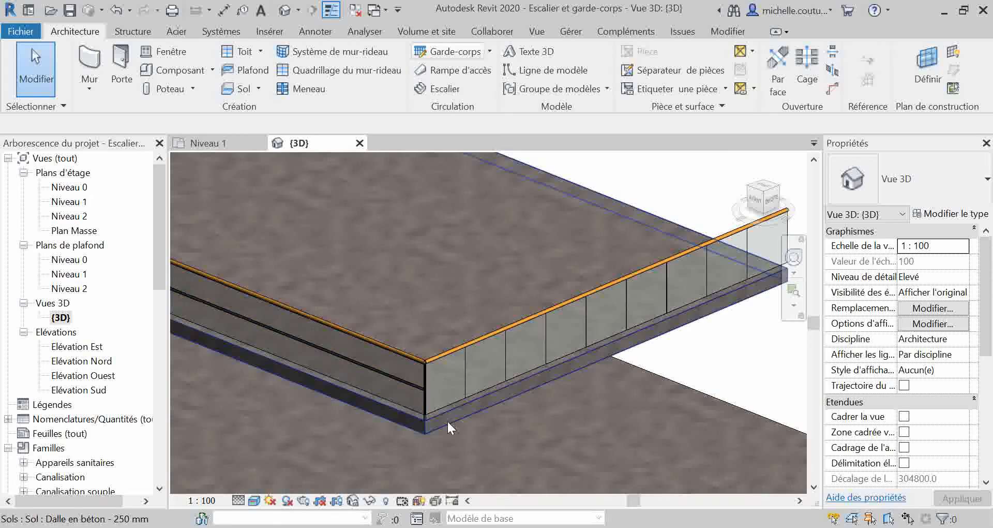
Step: Open the type properties of the Verre railing and review its available types and construction parameters
left_click(389, 355)
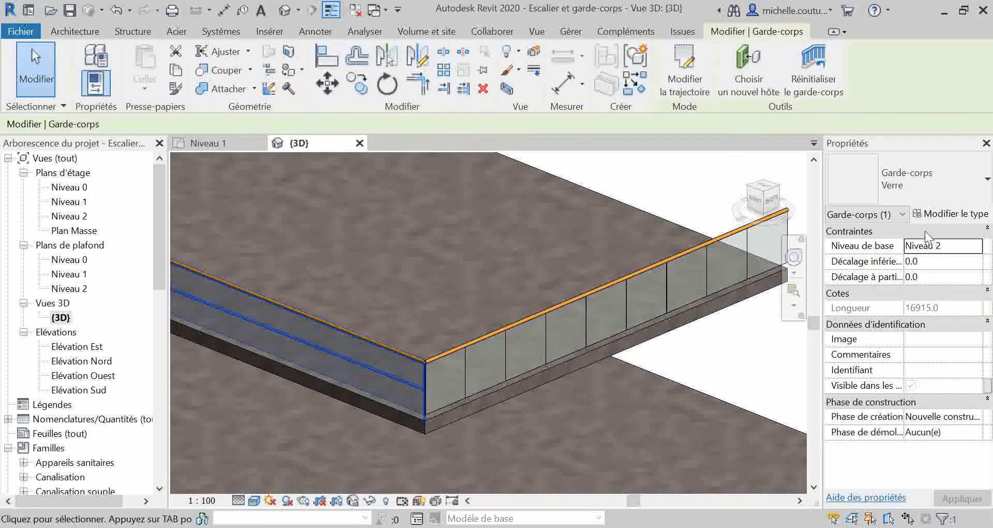
left_click(950, 214)
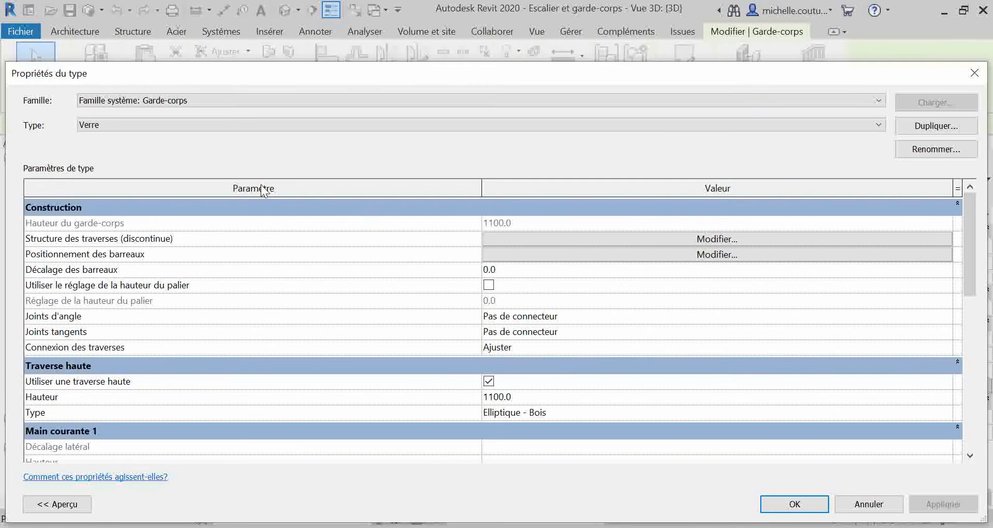
left_click(244, 126)
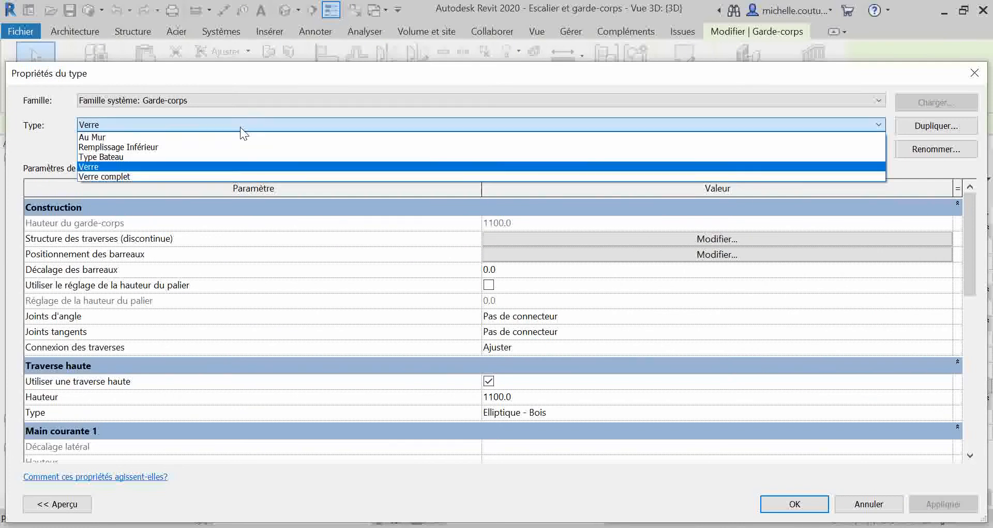
left_click(157, 165)
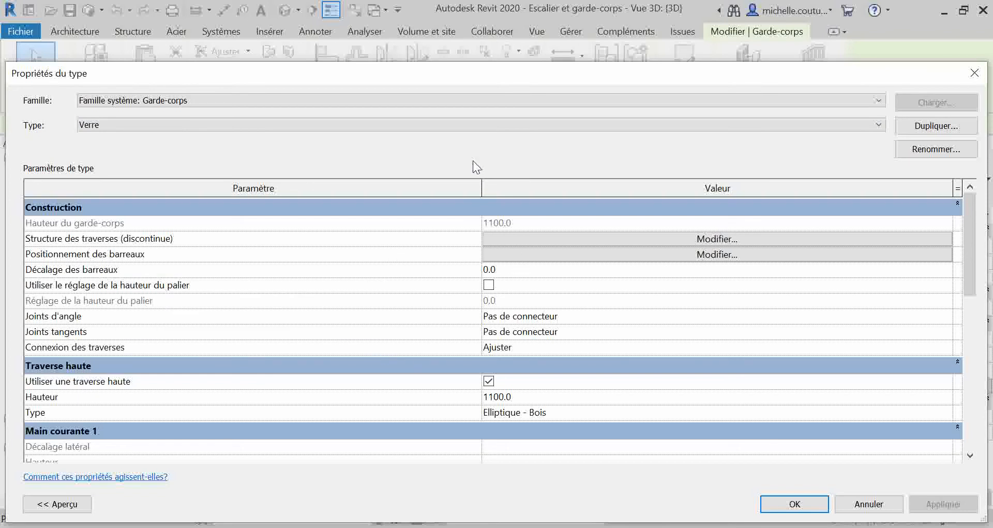
mouse_move(479, 250)
mouse_move(168, 255)
mouse_move(197, 245)
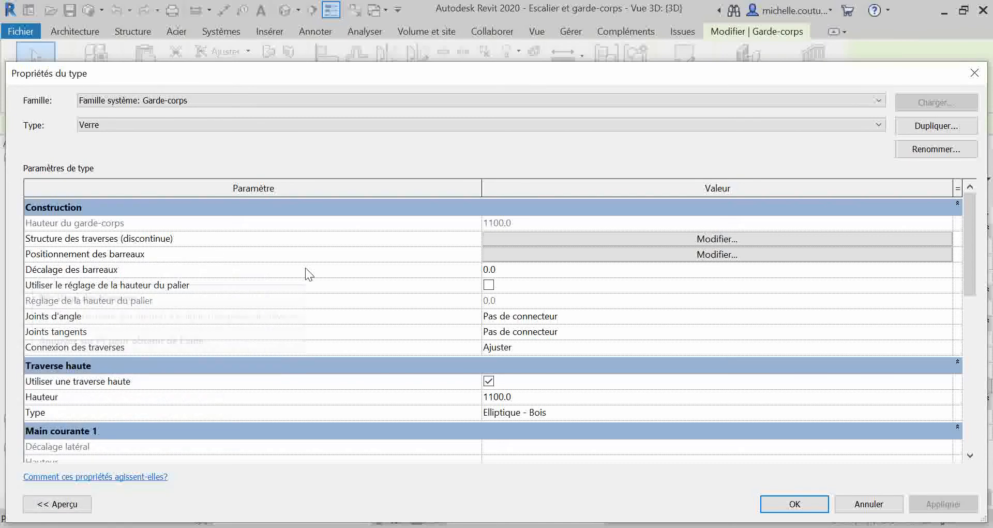
mouse_move(305, 268)
mouse_move(368, 259)
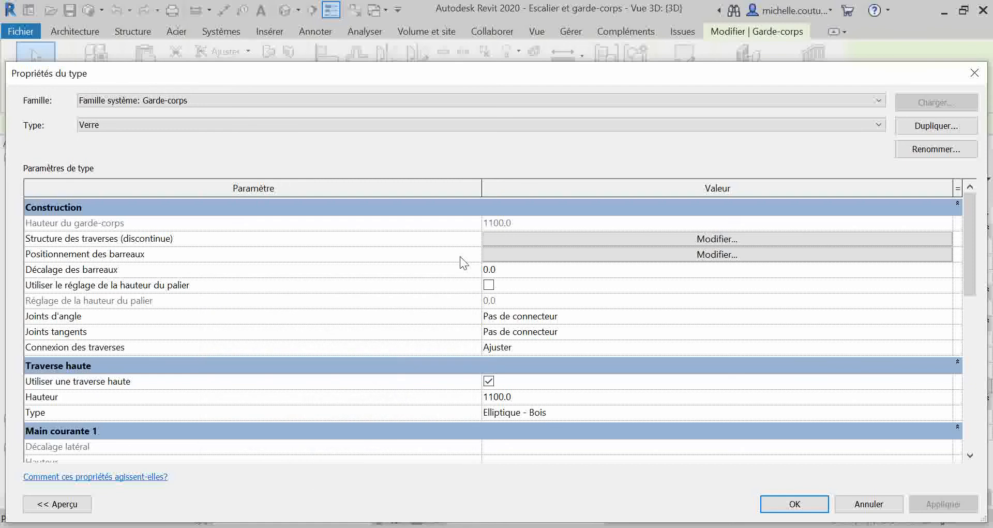
Step: Open the Verre type's non-continuous rail structure and examine the names and profiles of its rails
left_click(551, 239)
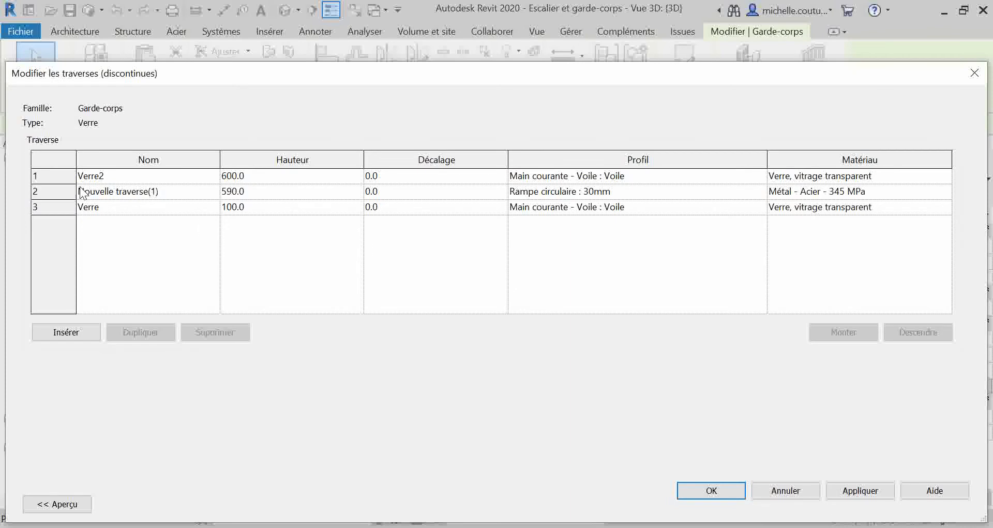
left_click(166, 174)
left_click(164, 207)
left_click(172, 193)
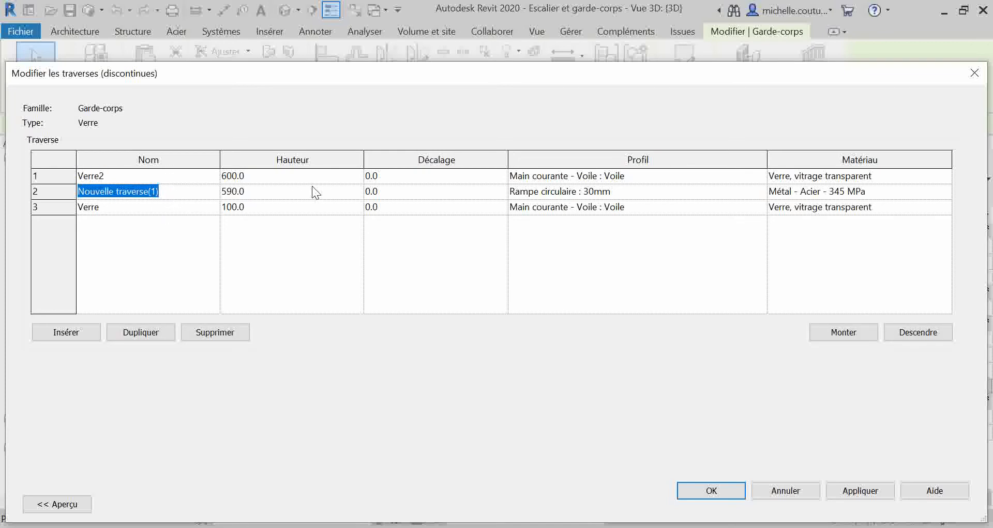
left_click(628, 192)
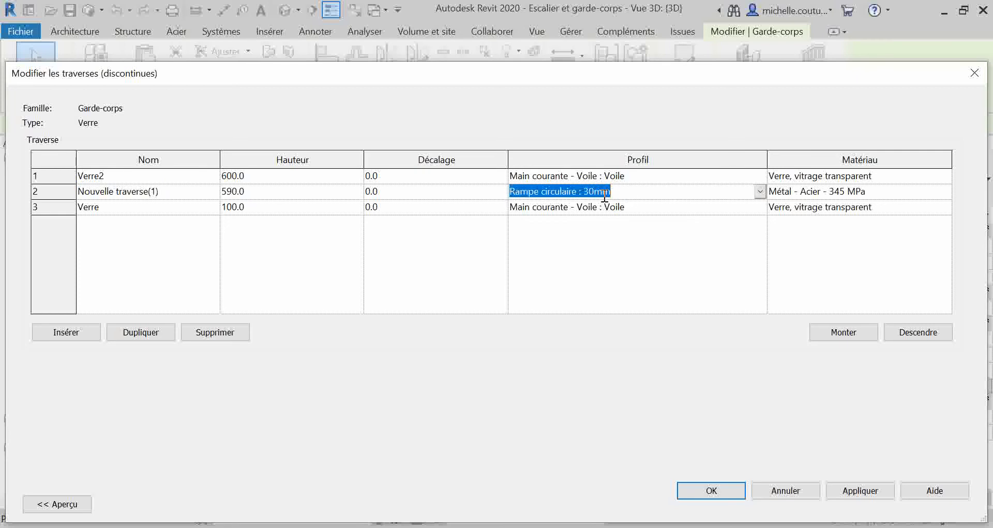
left_click(649, 176)
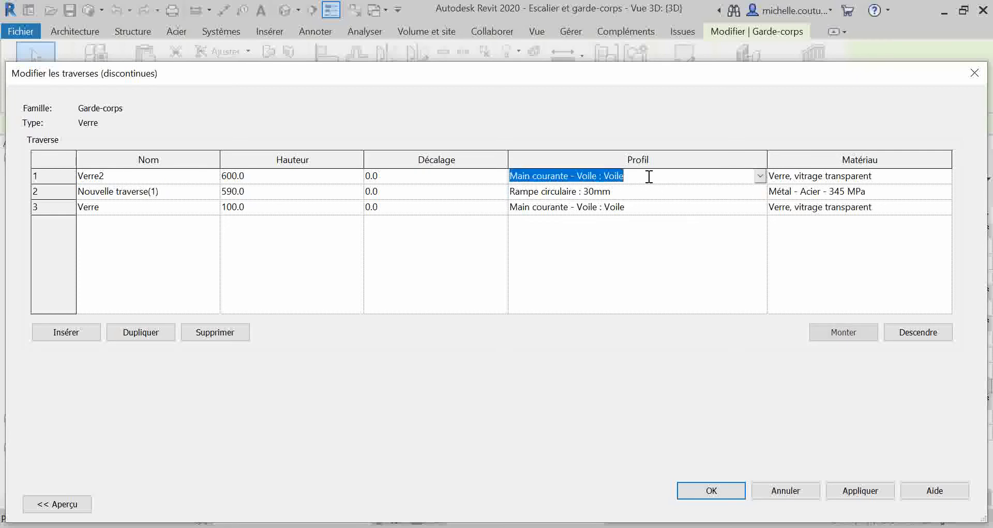
left_click(645, 209)
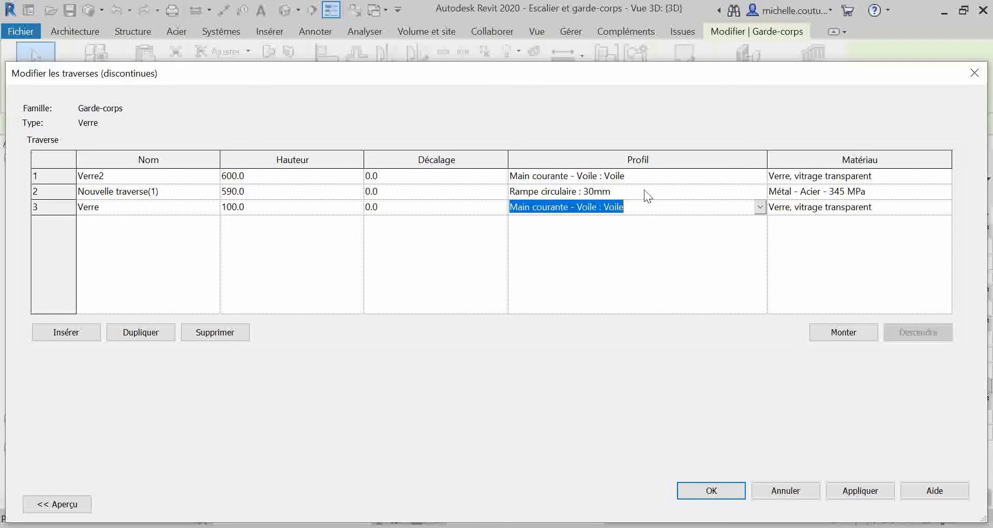
left_click(644, 177)
left_click(642, 206)
Step: Check the heights and materials of the Verre type's rails, and accept the rail structure as it is
left_click(244, 210)
left_click(251, 194)
left_click(248, 176)
left_click(903, 177)
left_click(879, 192)
left_click(879, 207)
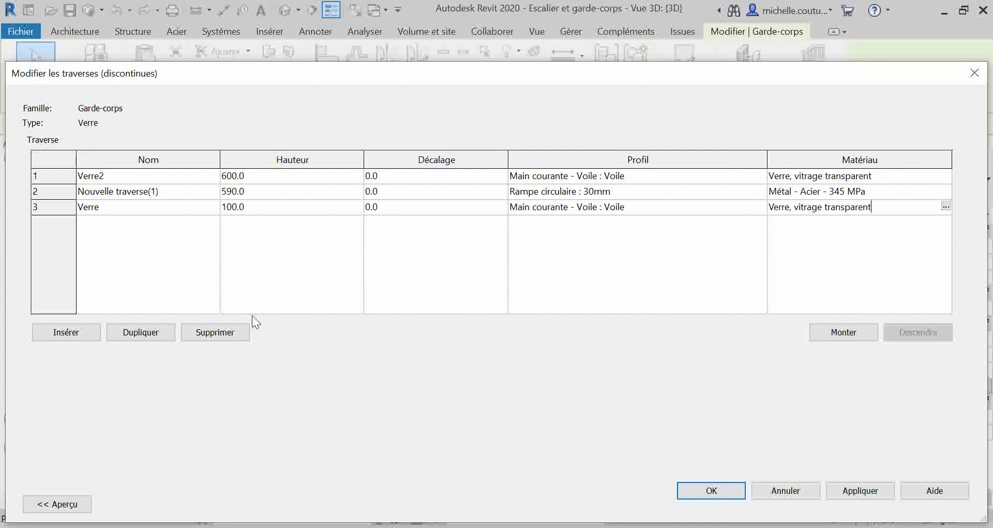
left_click(846, 491)
left_click(724, 491)
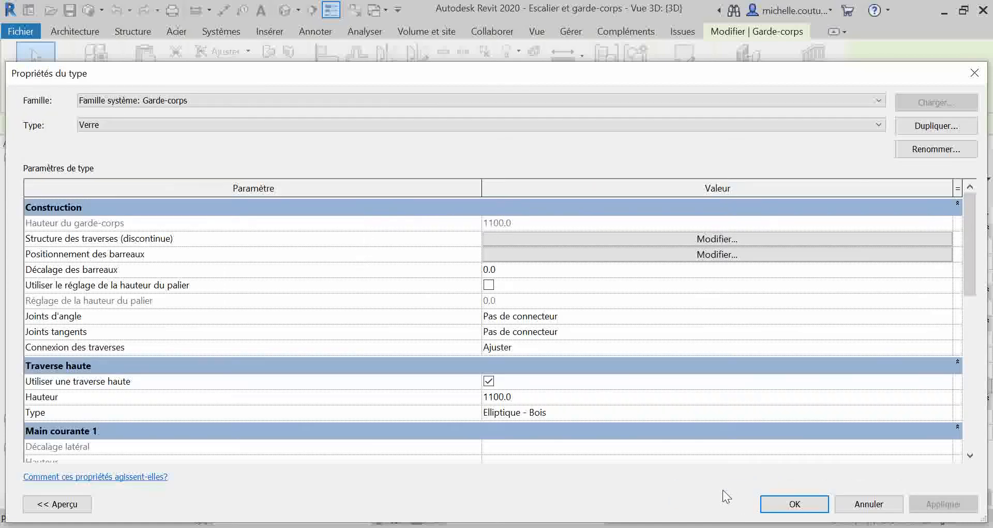
Step: Review the Verre type's baluster placement without changing it, along with its top rail and handrail parameters
left_click(559, 255)
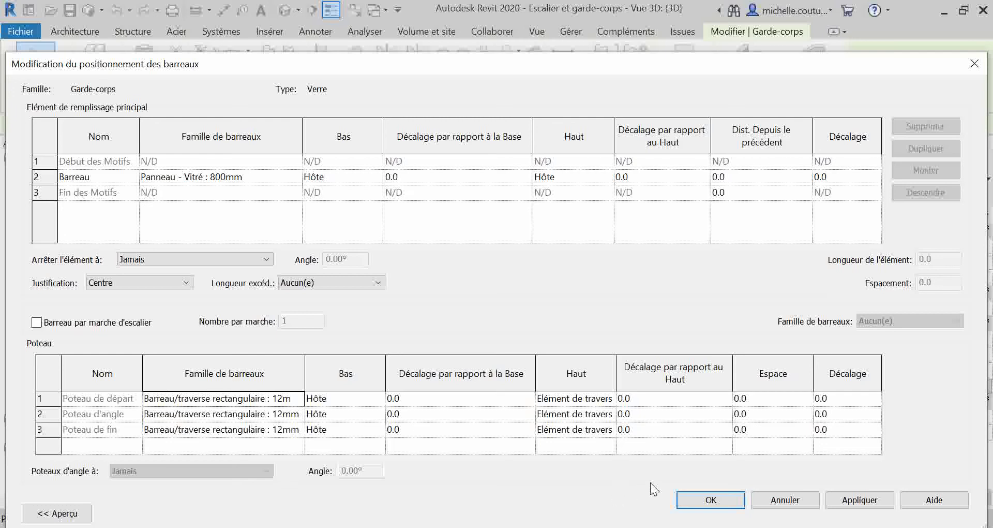
left_click(784, 499)
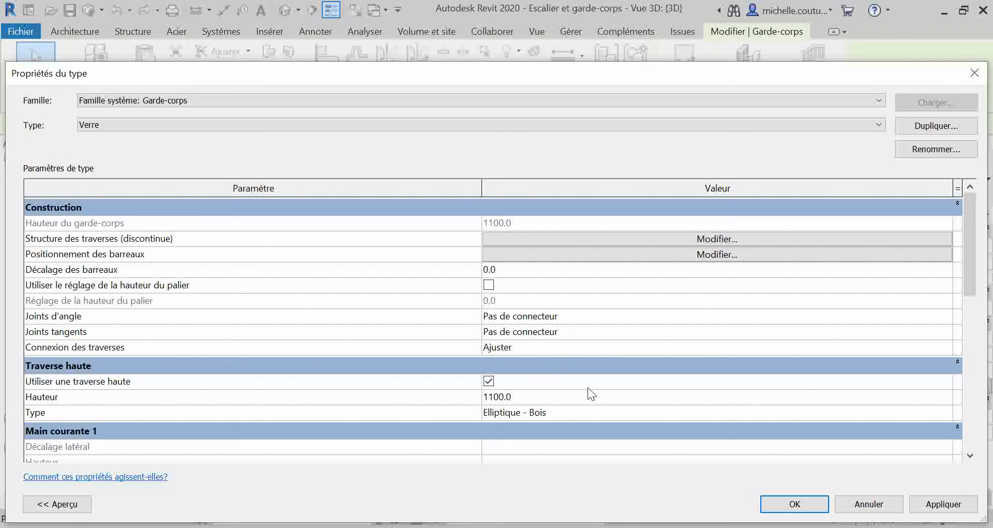
scroll(588, 387, "down", 1)
scroll(586, 387, "down", 2)
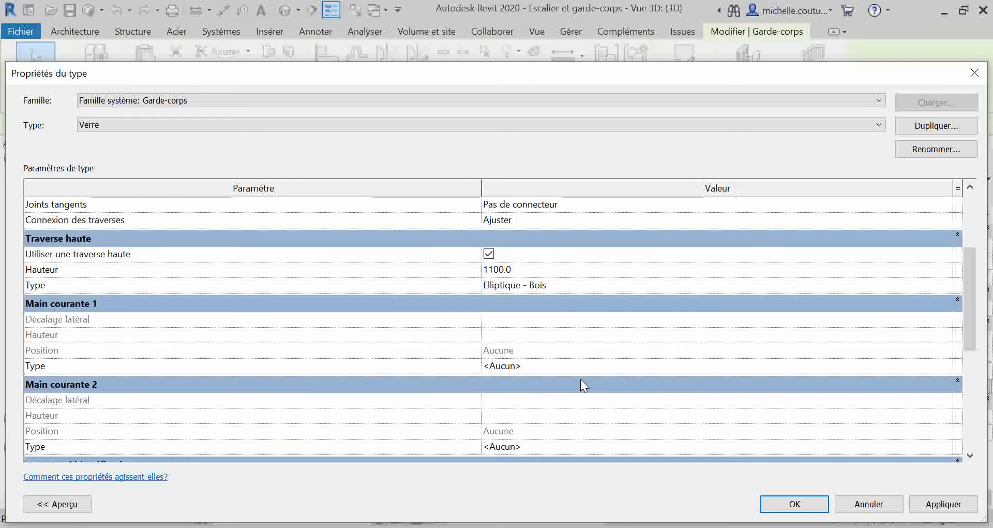
scroll(465, 365, "up", 2)
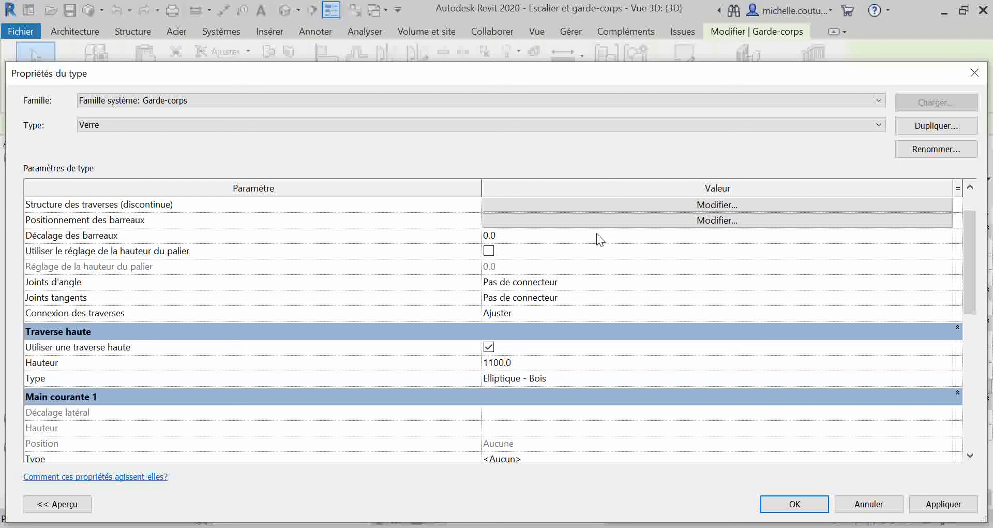
Step: Switch the railing type to Verre complet and check its non-continuous rail structure without changing it
left_click(598, 126)
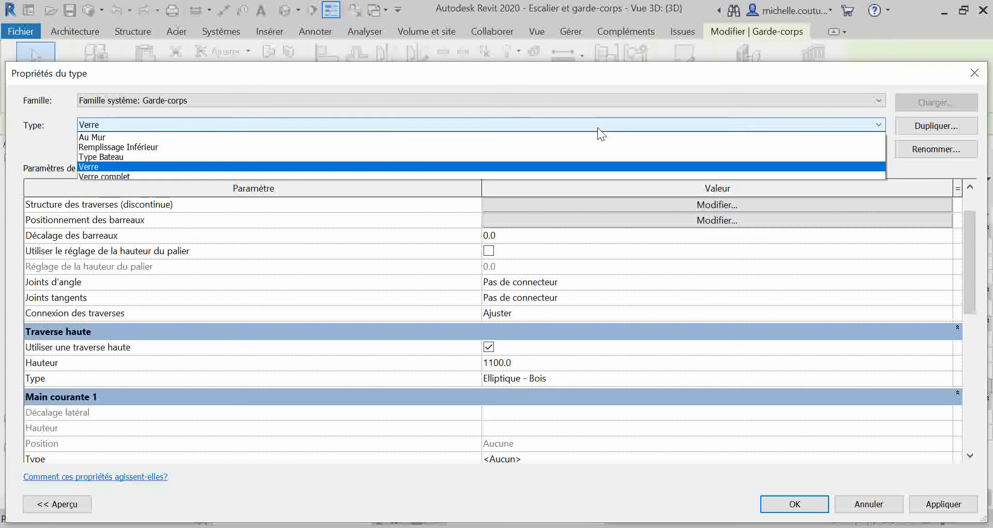
left_click(293, 174)
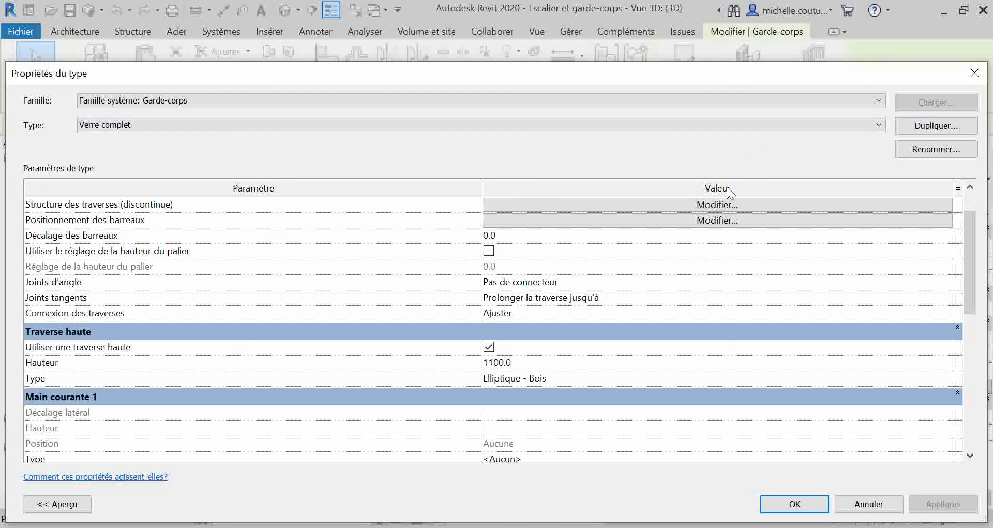
scroll(575, 252, "up", 2)
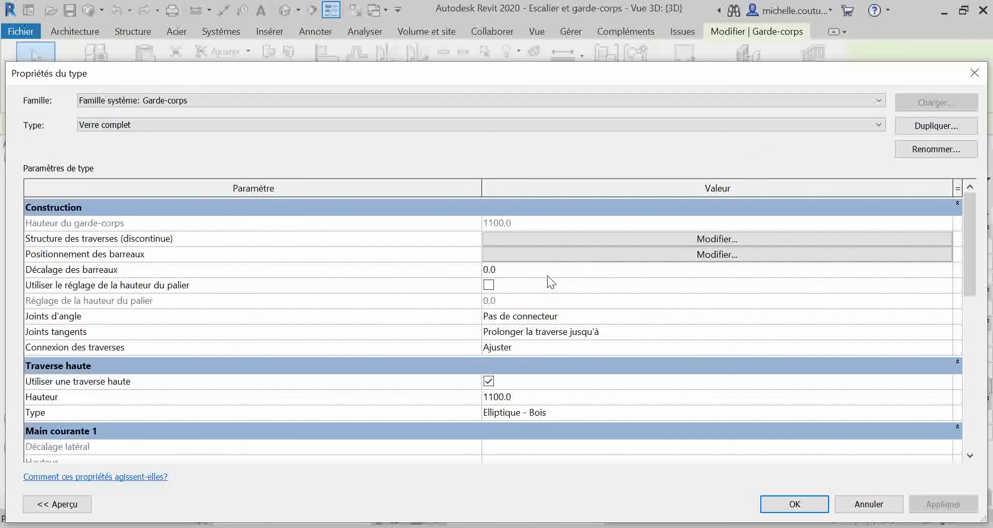
left_click(510, 240)
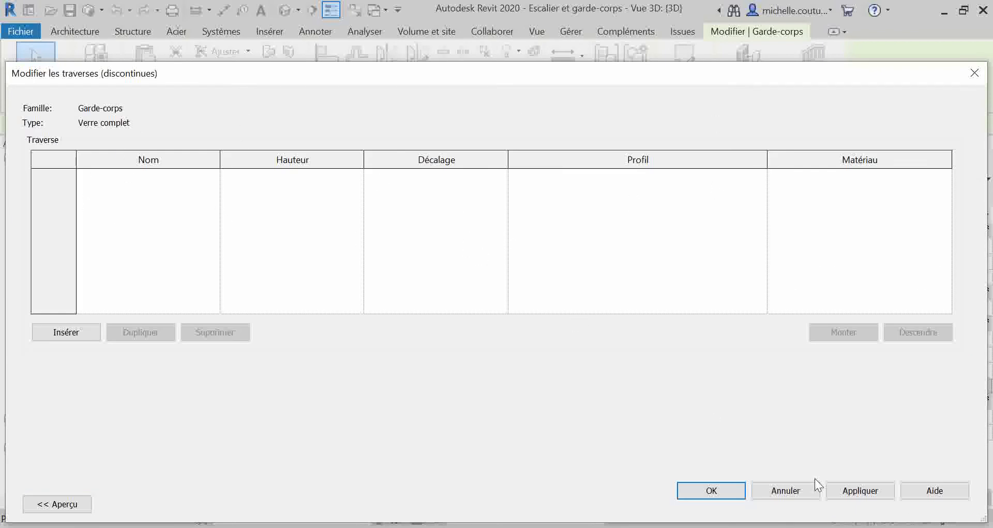
left_click(796, 494)
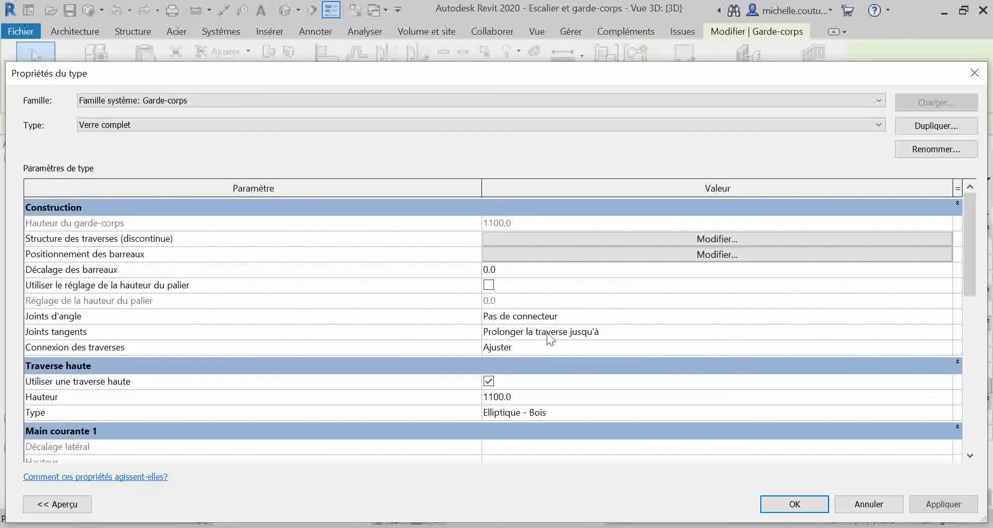
Step: Open the Verre complet type's baluster placement and examine the Vitrage row's base offset, spacing and baluster family
left_click(523, 256)
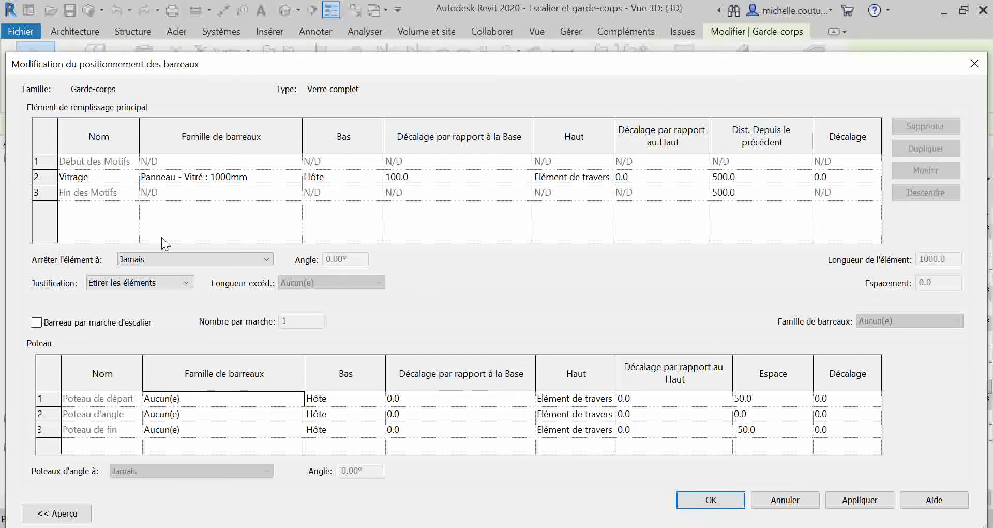
left_click(429, 177)
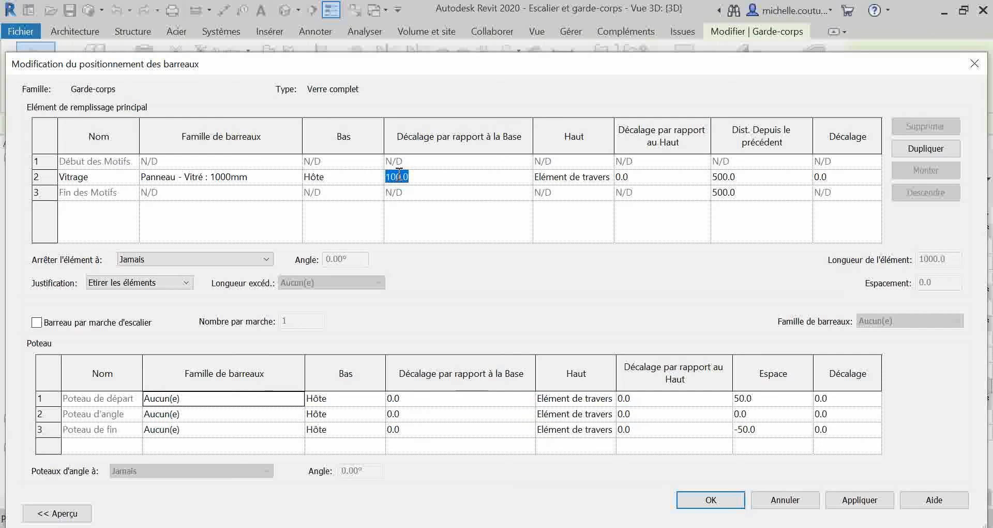
left_click(751, 180)
left_click(229, 177)
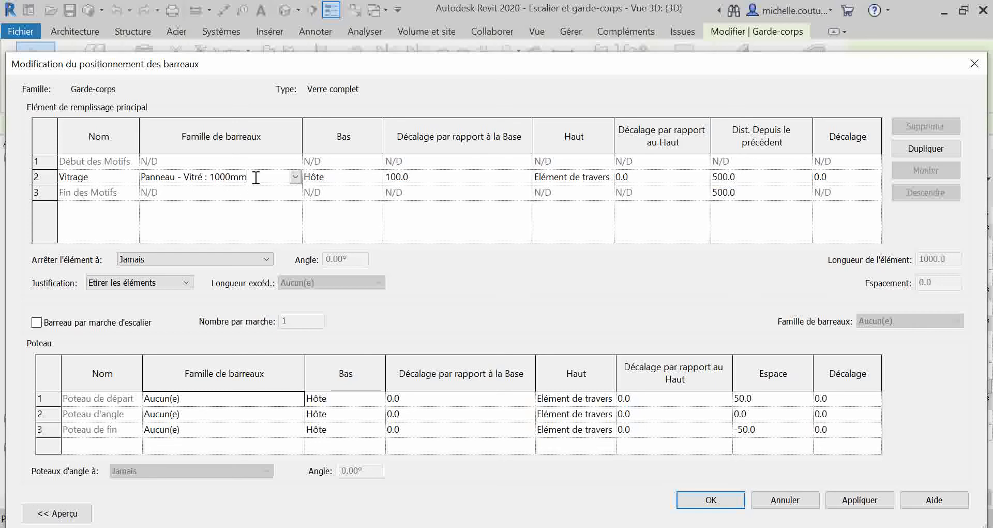
Step: Try the Panneau - Vitré 500 mm and 1200mm types as the Vitrage baluster family, and discard the type changes
left_click(298, 178)
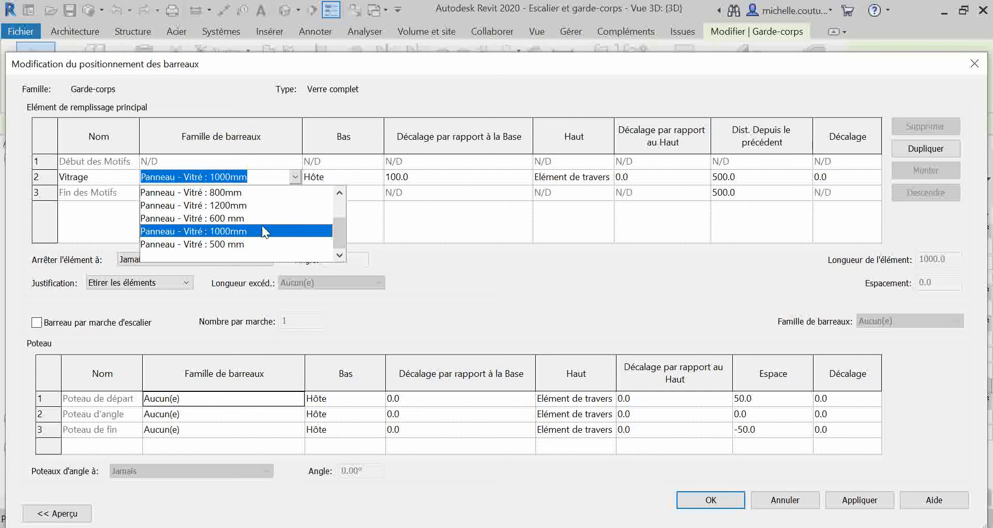
left_click(232, 243)
left_click(202, 176)
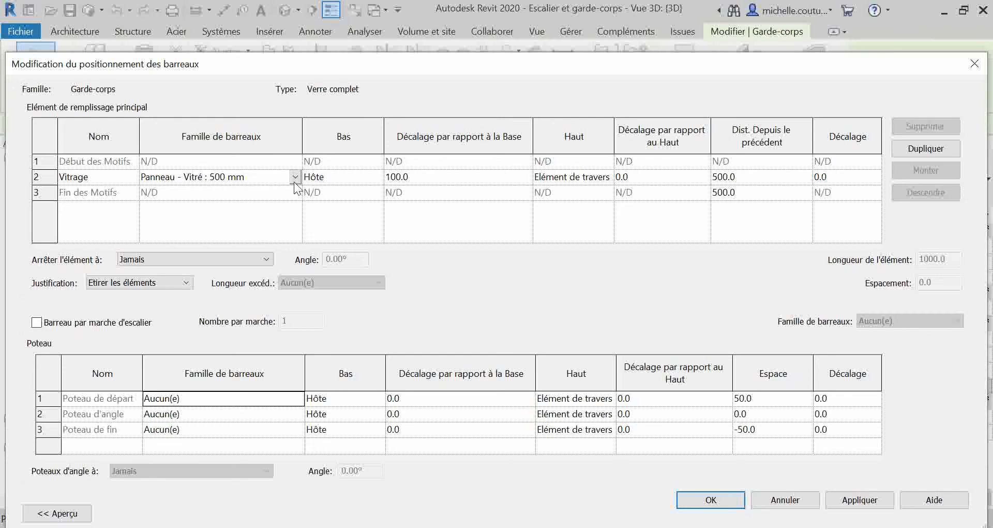
left_click(294, 178)
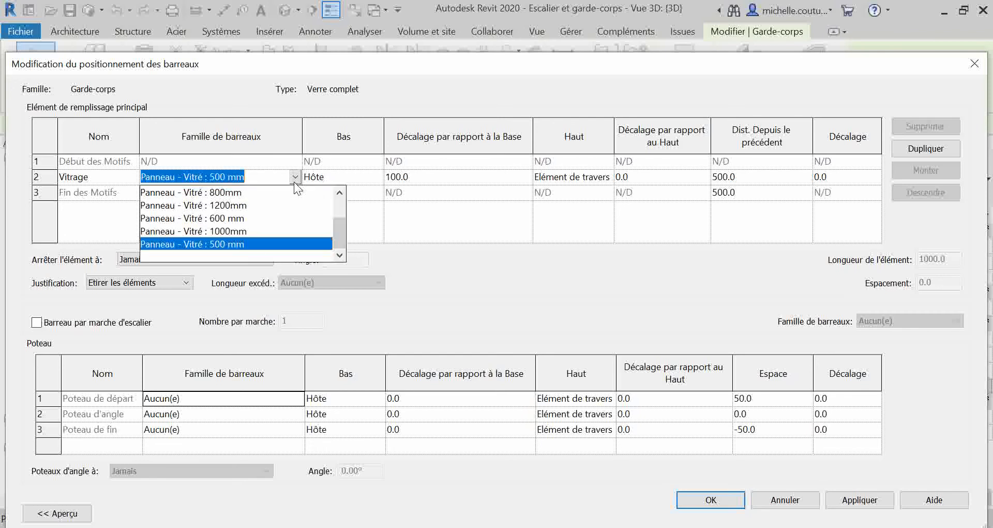
left_click(226, 204)
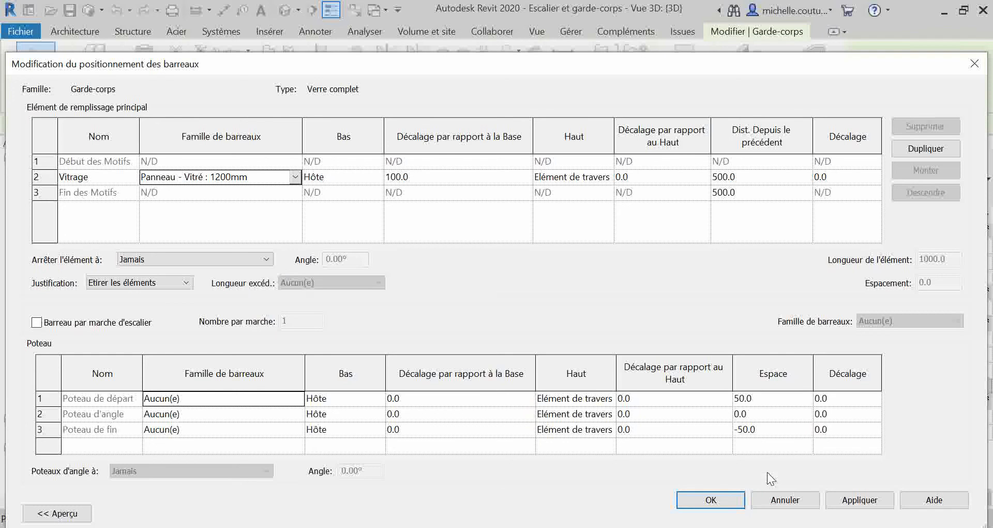
left_click(708, 500)
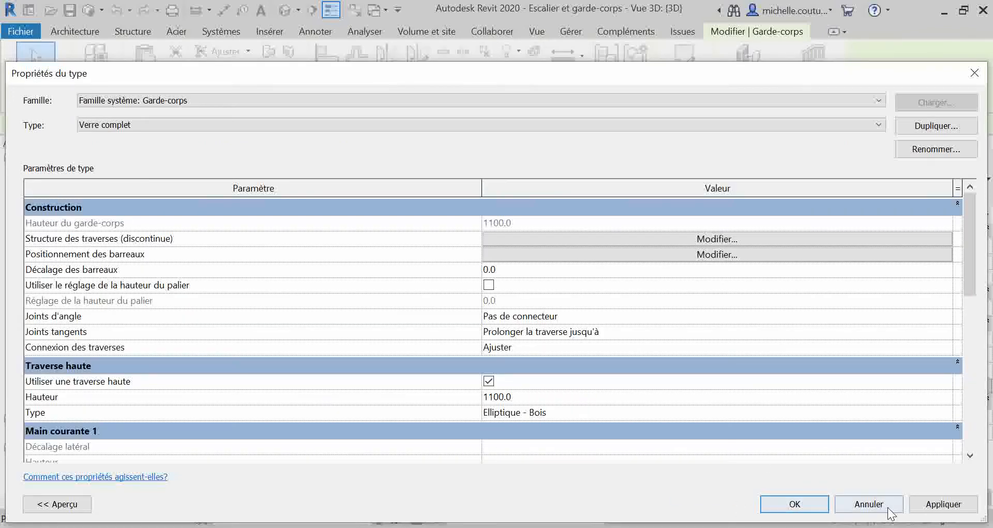
left_click(870, 506)
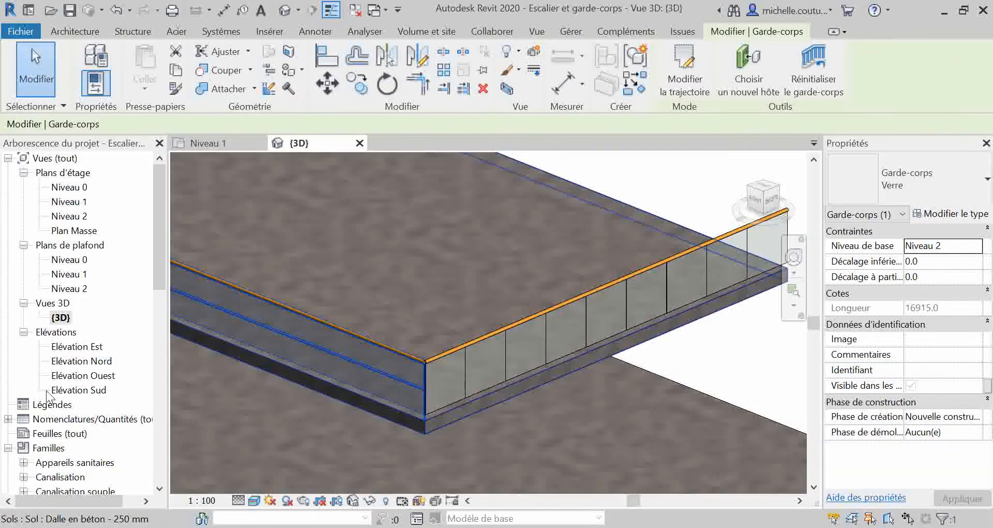
Step: Deselect the railing and expand the Garde-corps category among the project's families
scroll(36, 409, "down", 2)
scroll(36, 409, "down", 5)
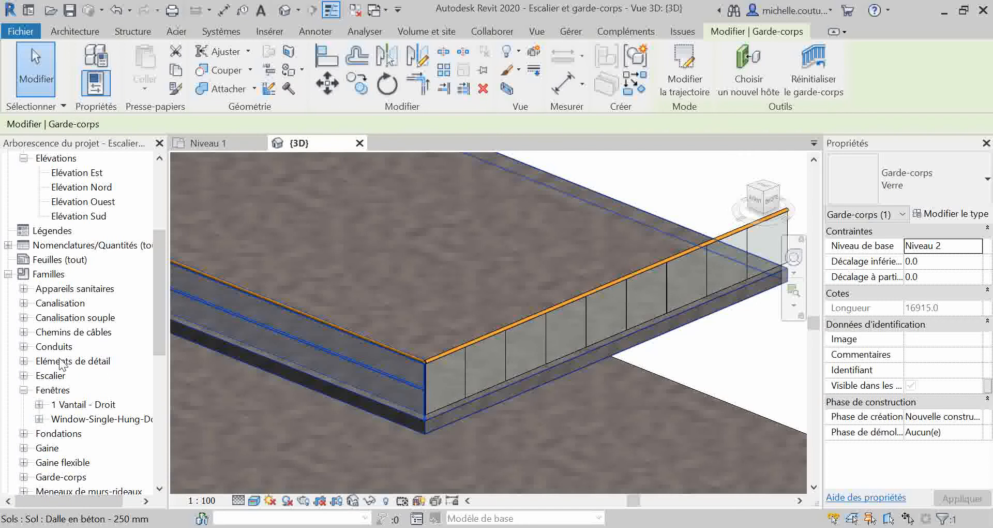
scroll(62, 362, "down", 1)
scroll(68, 373, "down", 1)
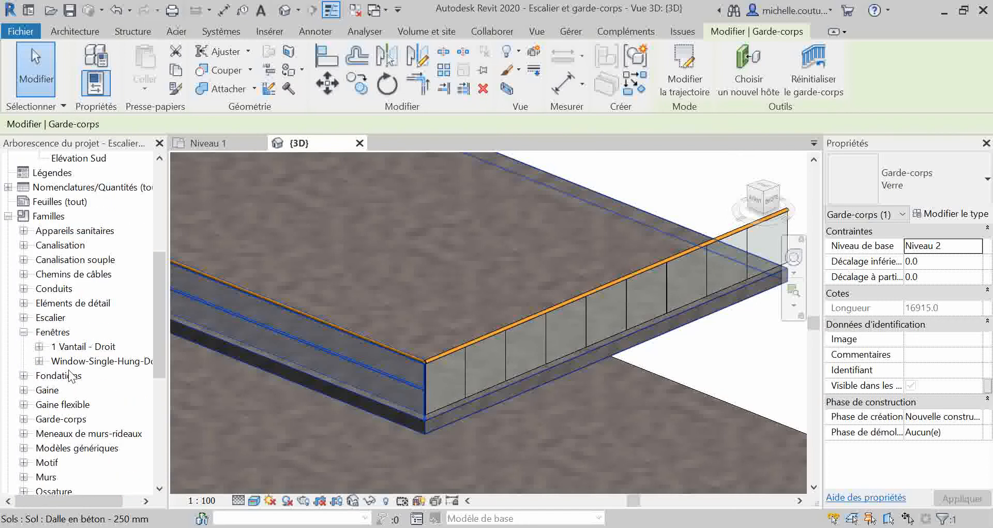
scroll(69, 377, "down", 1)
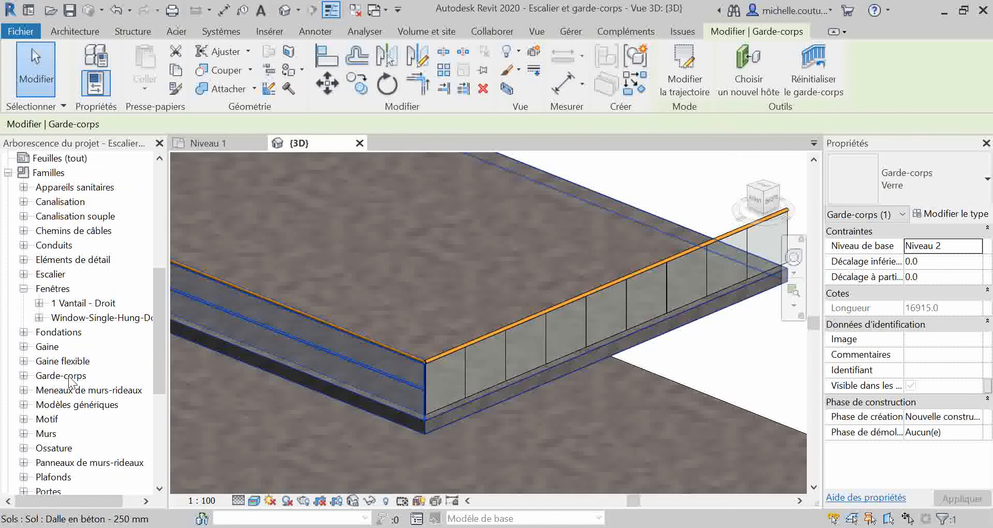
key("Escape")
left_click(23, 376)
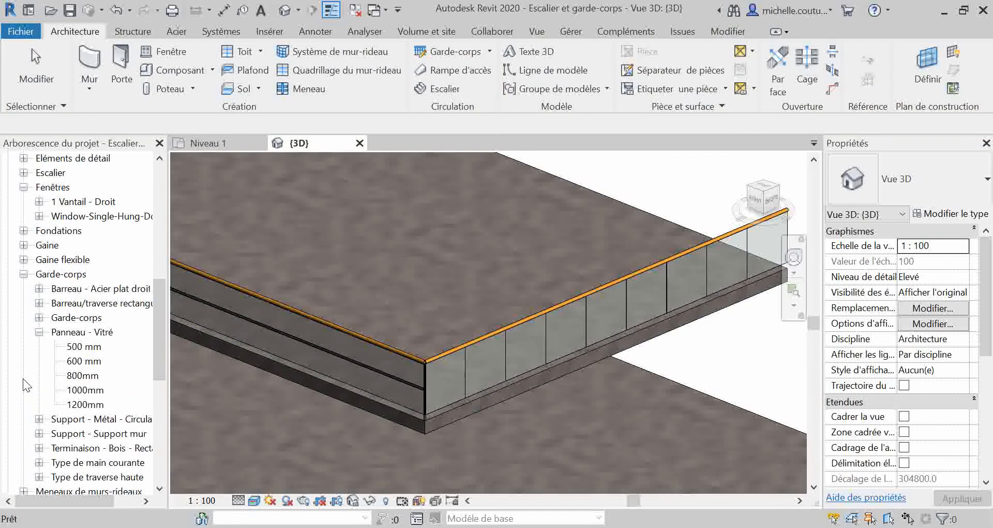
Step: Look through the Garde-corps families and examine the Type Bateau, Verre and Verre complet railing types
left_click(61, 274)
left_click(62, 288)
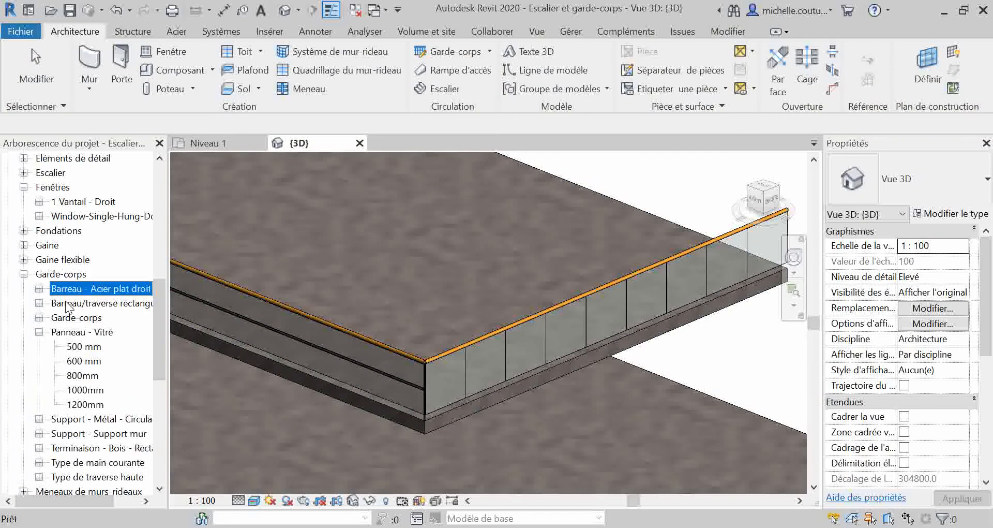
left_click(65, 303)
left_click(73, 318)
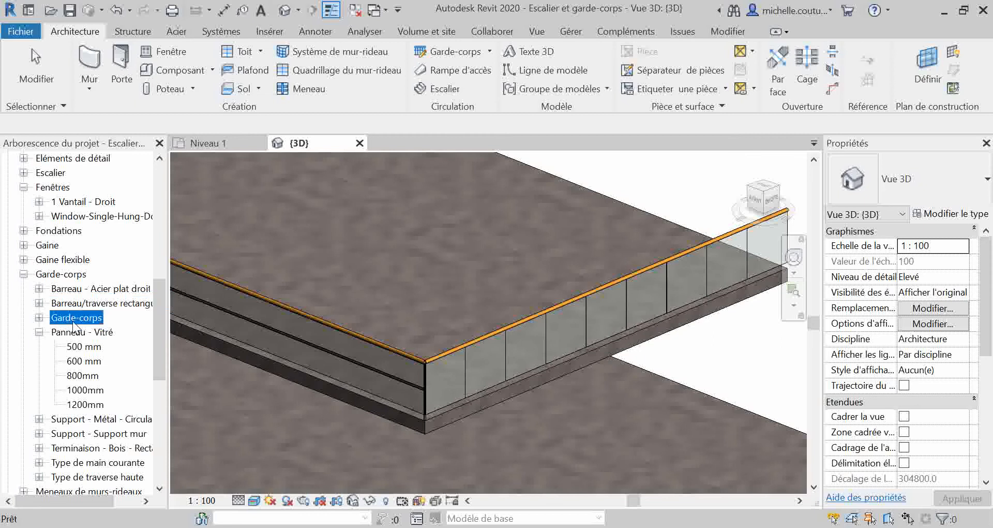
left_click(39, 318)
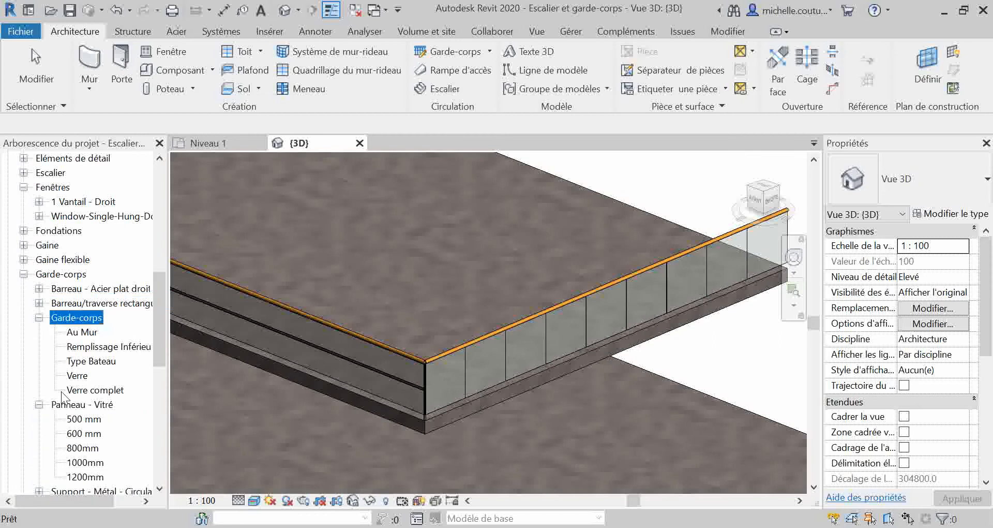
left_click(77, 361)
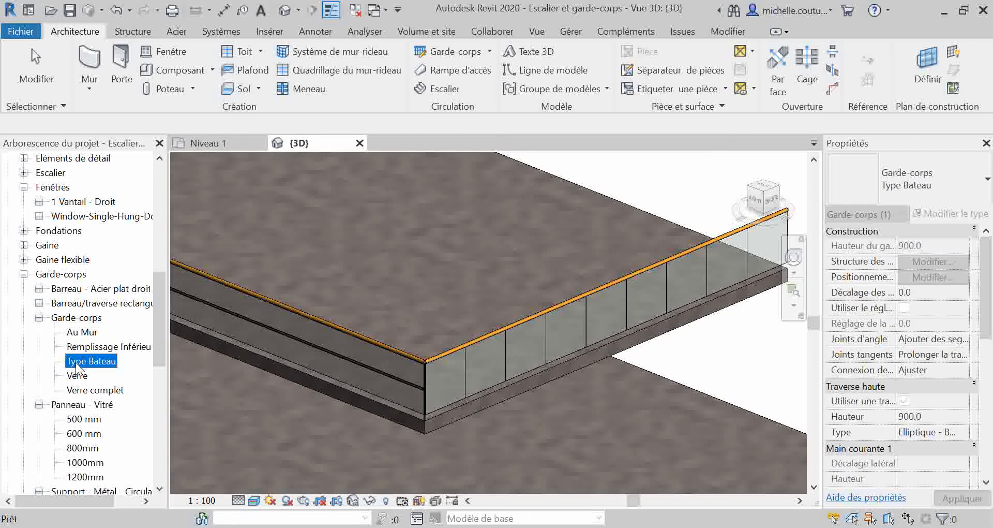
left_click(76, 376)
left_click(77, 390)
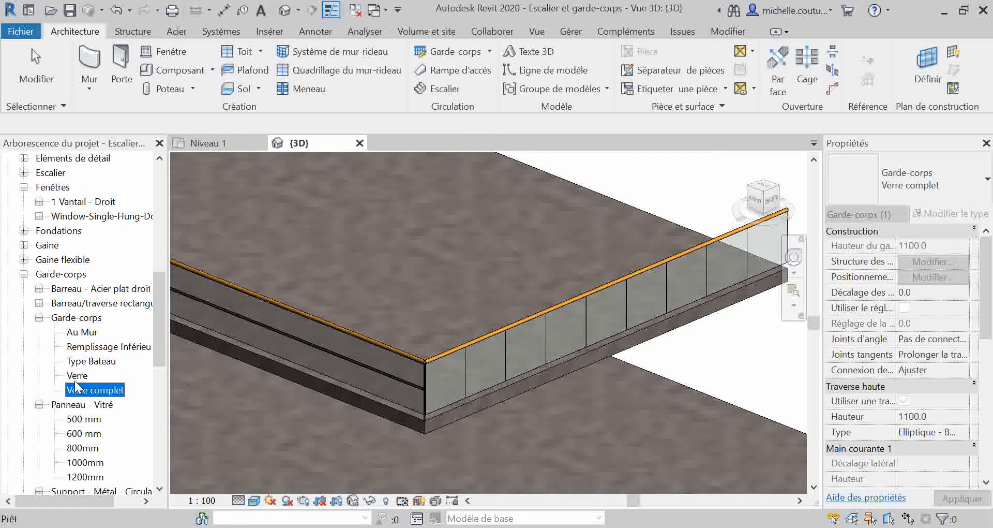
left_click(80, 375)
left_click(81, 362)
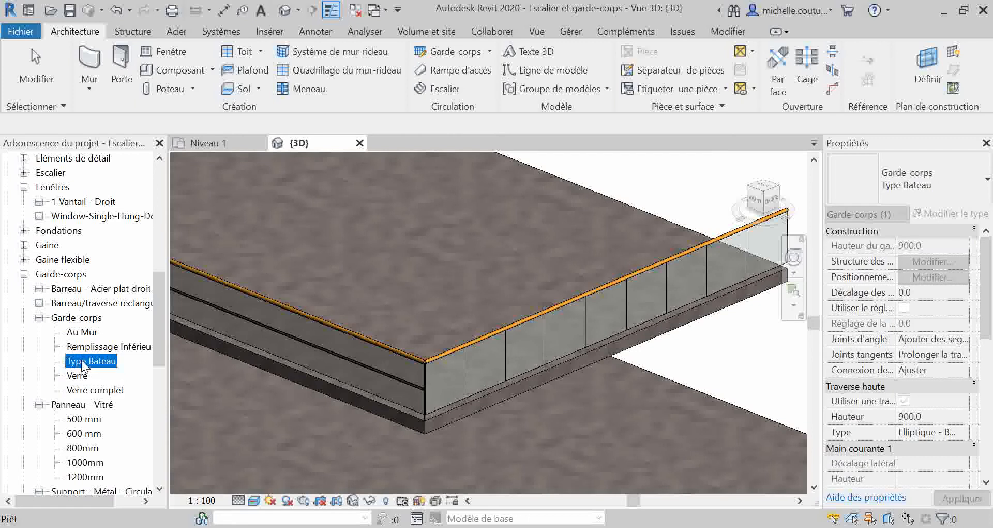
Step: Duplicate the 600 mm type of the Panneau - Vitré family and name the copy 700 mm
scroll(77, 352, "down", 2)
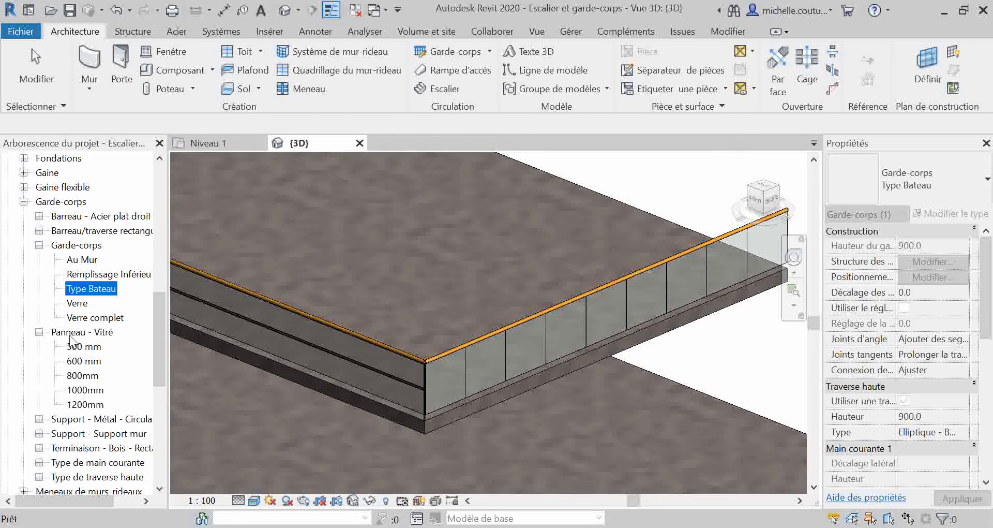
left_click(69, 331)
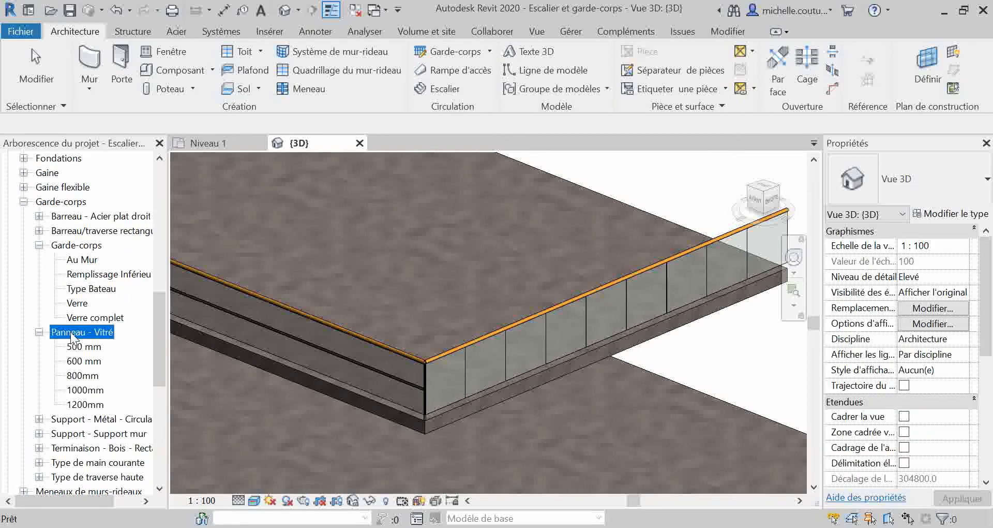
left_click(84, 362)
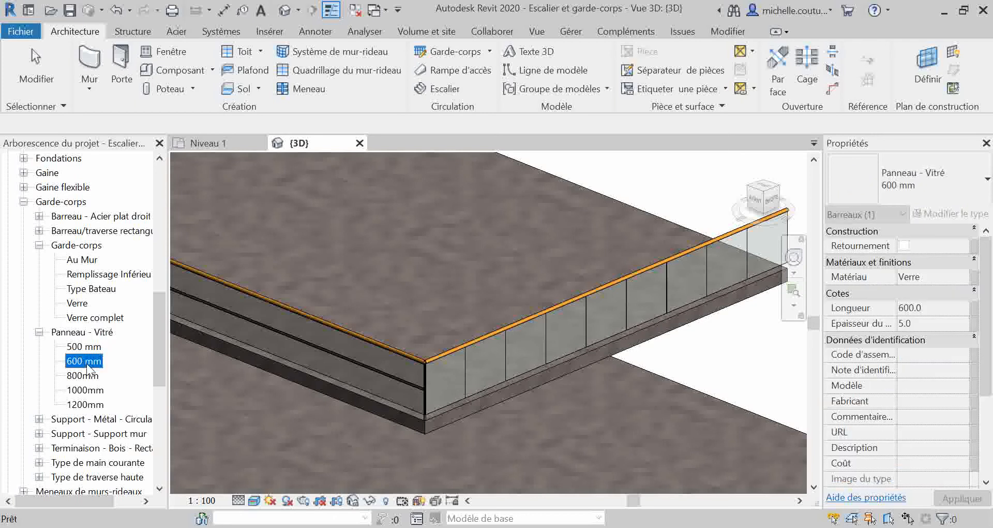
right_click(83, 361)
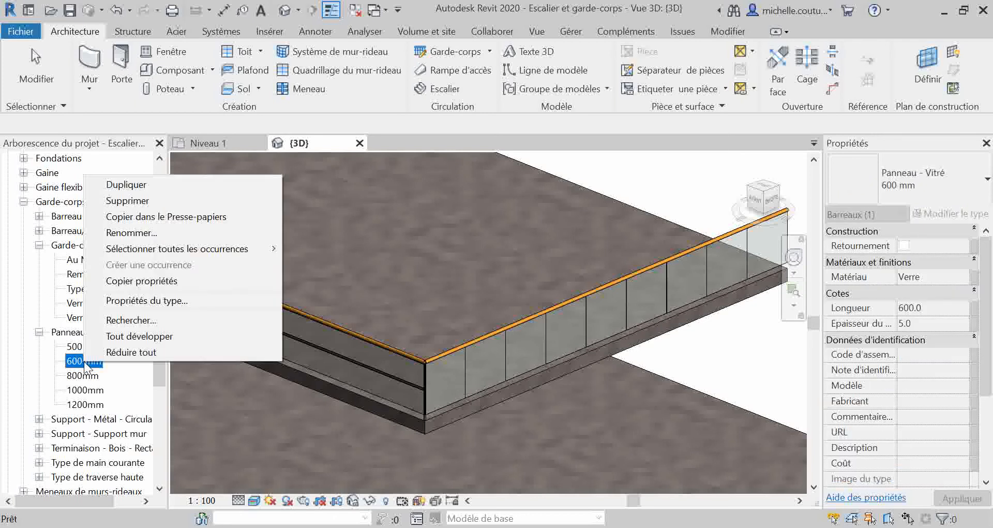
left_click(134, 188)
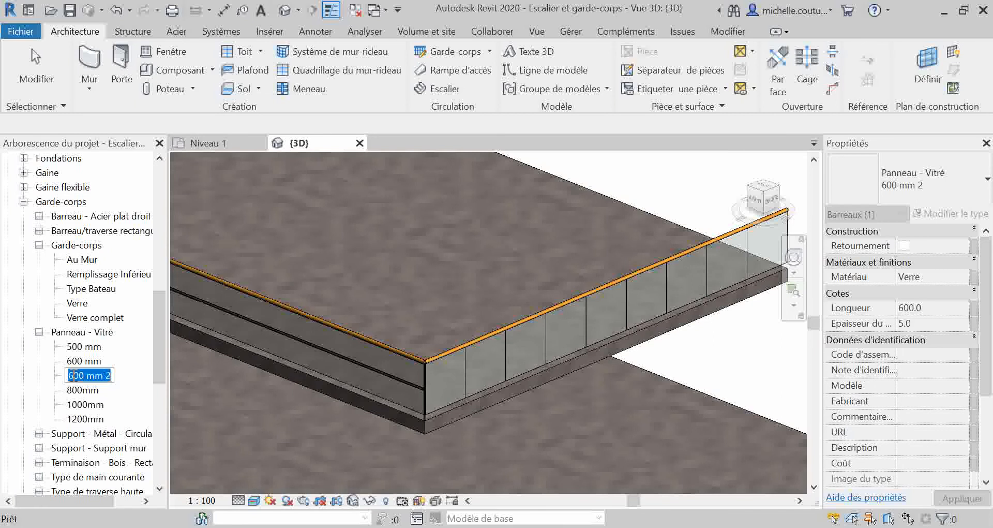
left_click(74, 375)
key("BackSpace")
type("7")
left_click(112, 372)
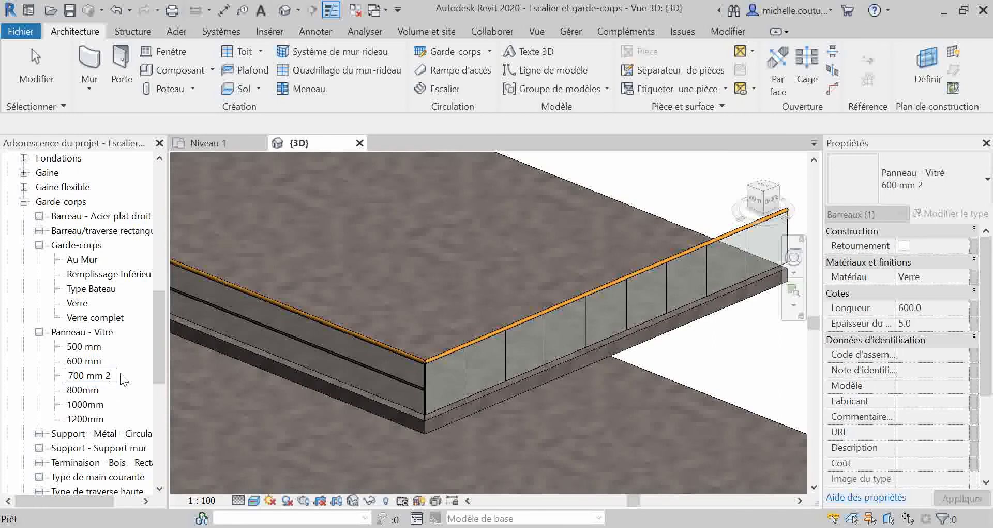
type("m")
key("Return")
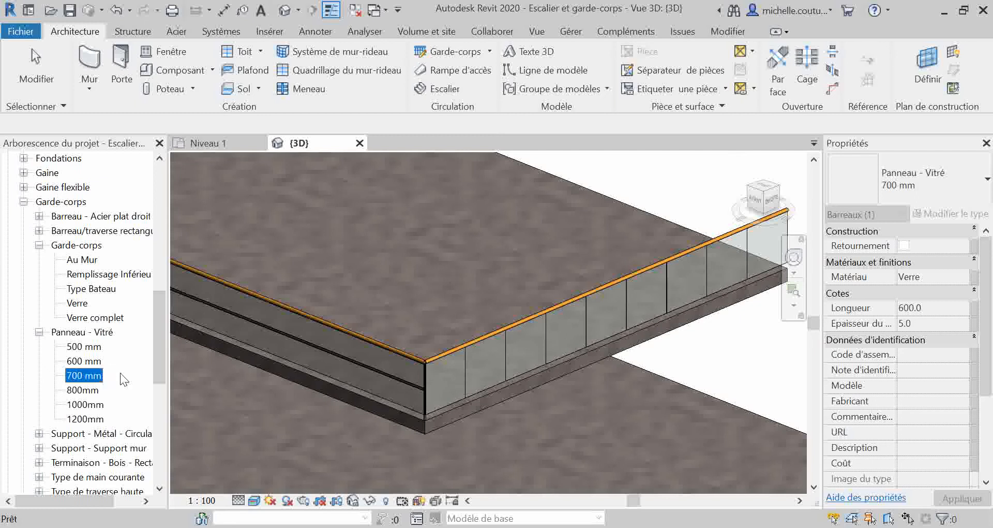
Step: Set the Longueur of the 700 mm glass panel type to 700 and accept its type properties
double_click(80, 376)
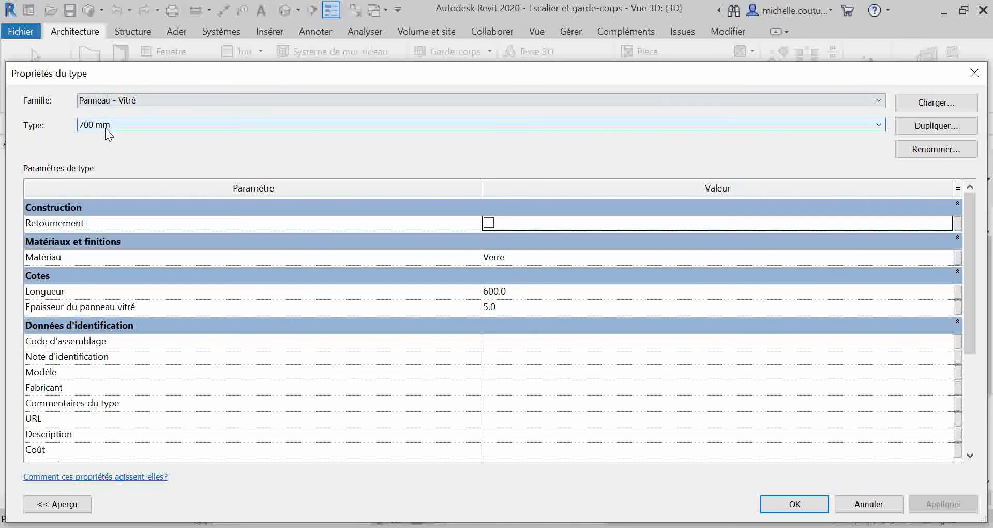
left_click(148, 124)
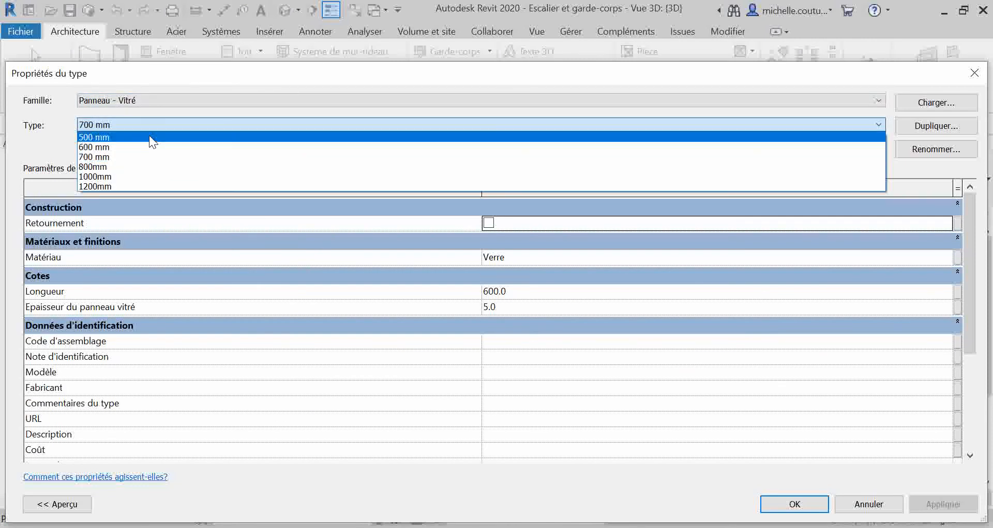
left_click(147, 157)
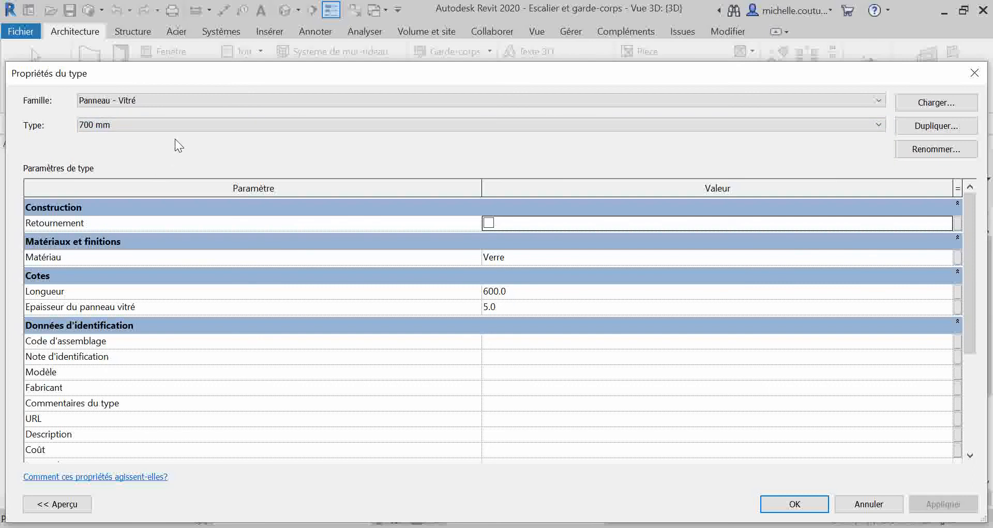
left_click(538, 291)
type("700")
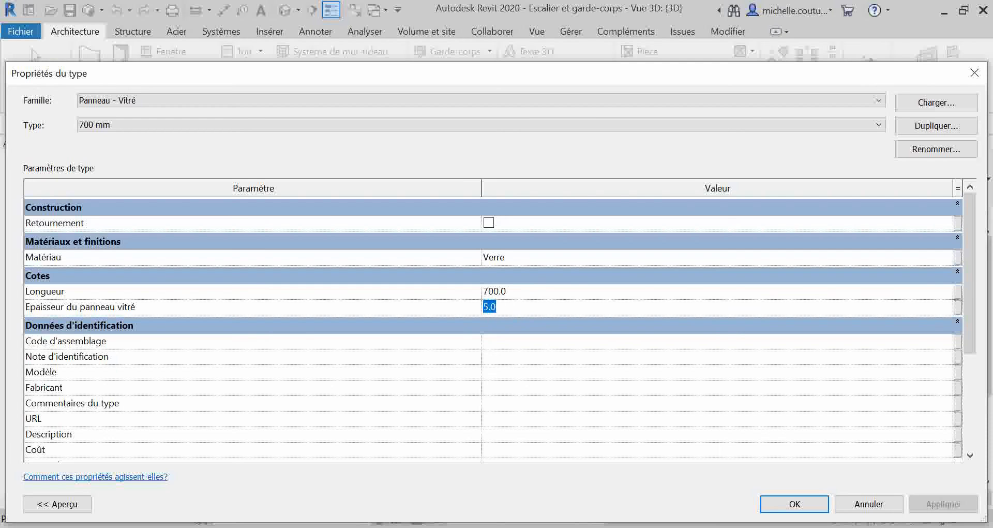
left_click(807, 504)
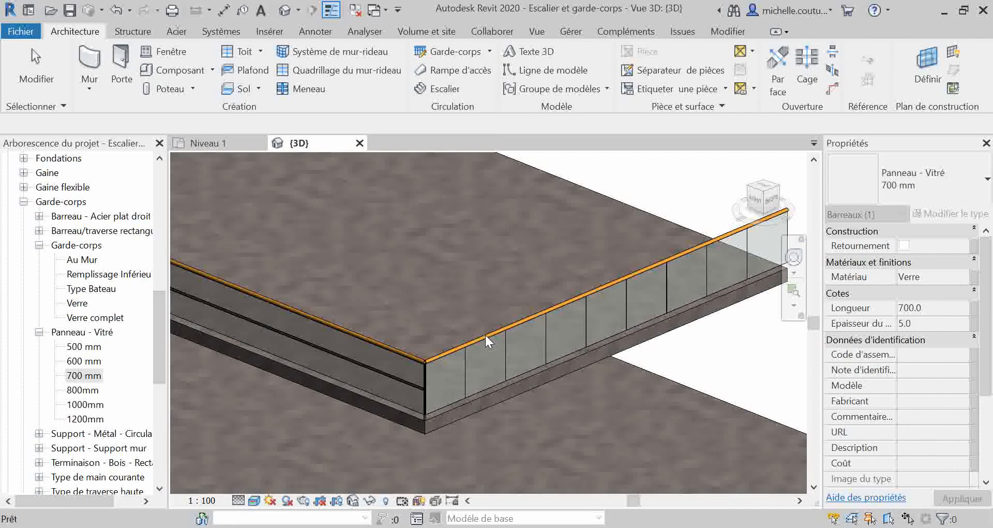
key("Escape")
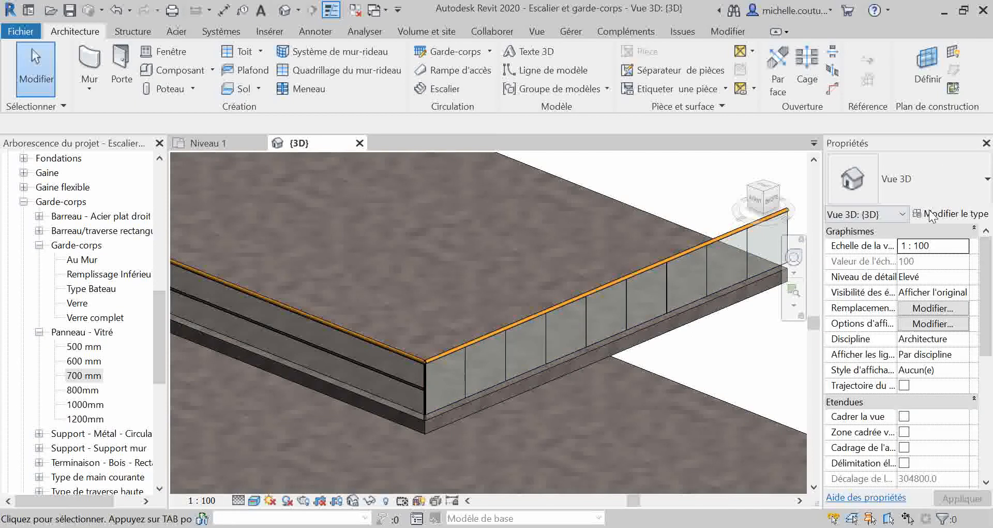
Step: In the baluster placement of the Verre complet railing type, set the Vitrage baluster family to Panneau - Vitré : 700 mm
left_click(600, 285)
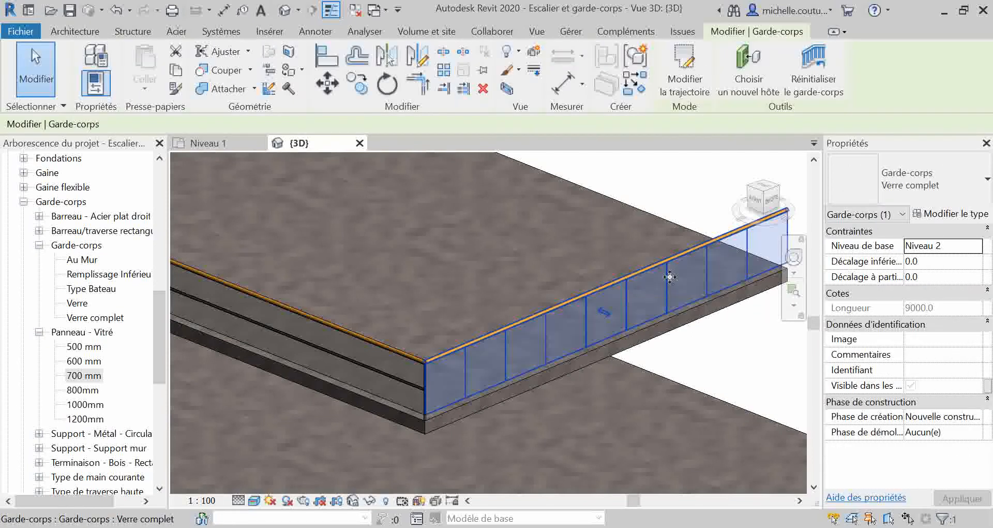
left_click(926, 219)
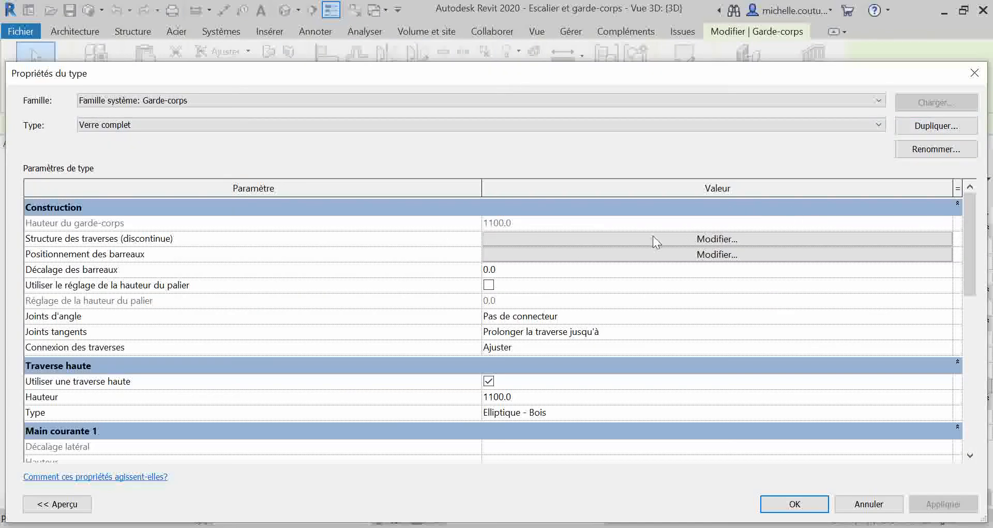
left_click(531, 262)
left_click(526, 256)
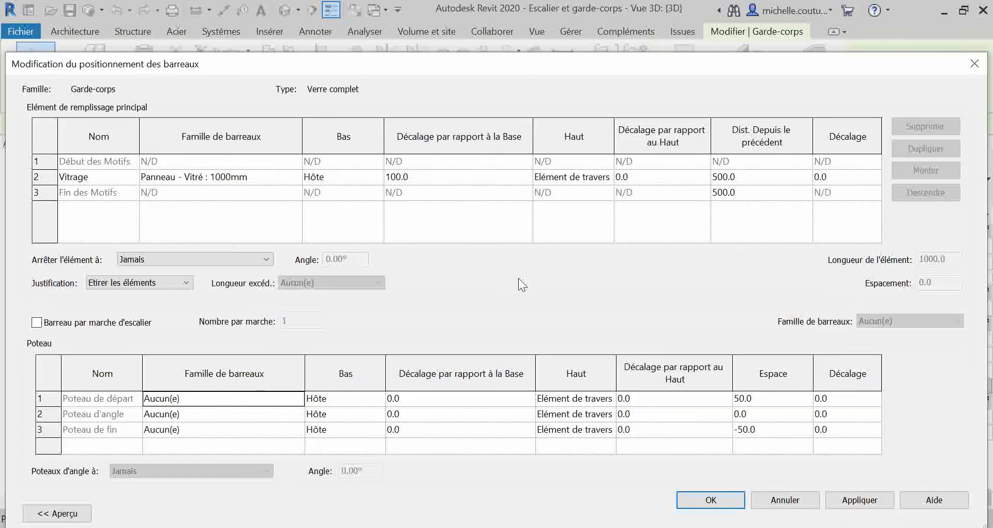
left_click(247, 177)
left_click(295, 177)
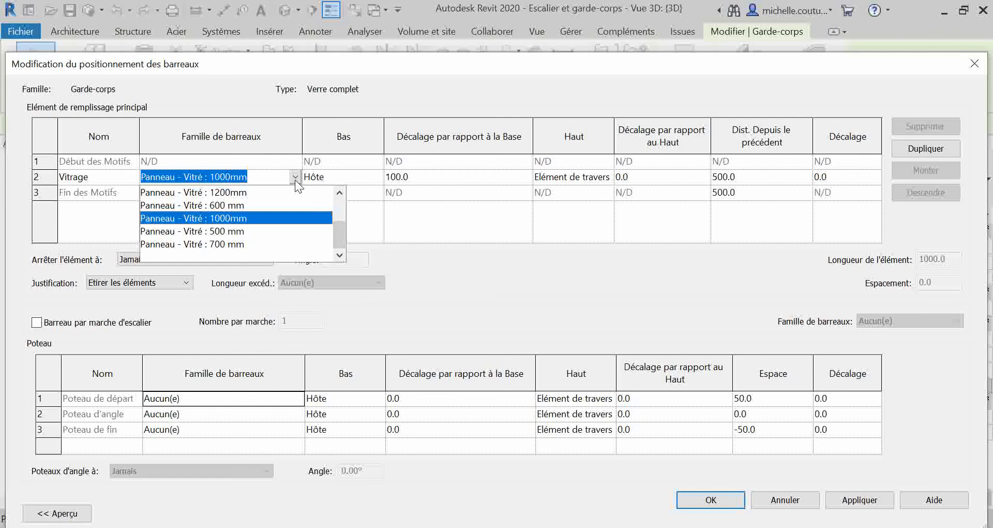
left_click(247, 243)
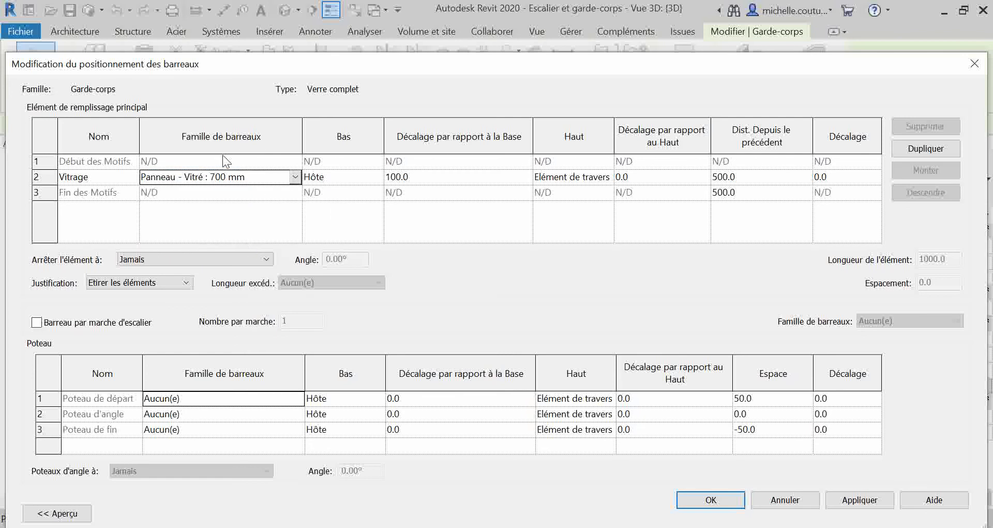
Step: Set the distance from previous to 350 for both Vitrage and the pattern end, and accept the baluster placement and type properties
left_click(753, 178)
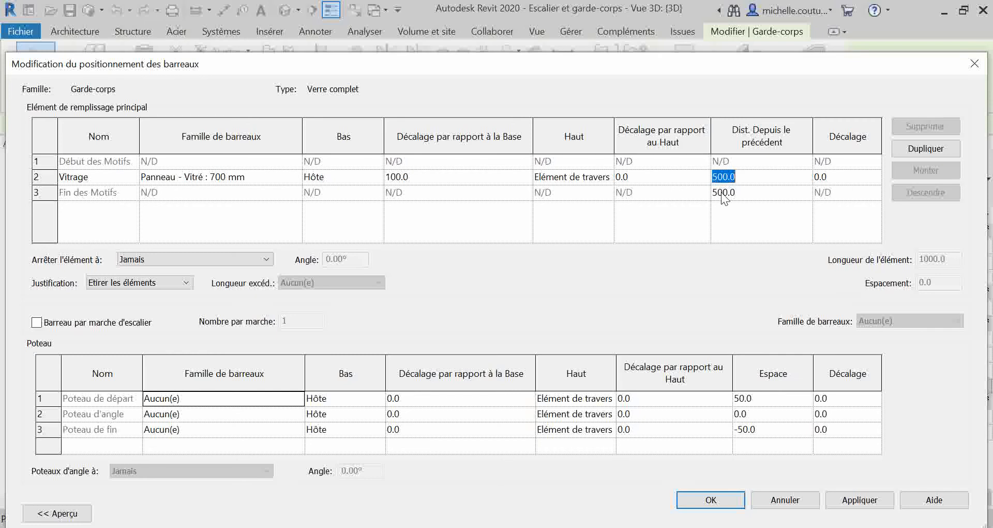
type("350")
left_click(750, 194)
type("350")
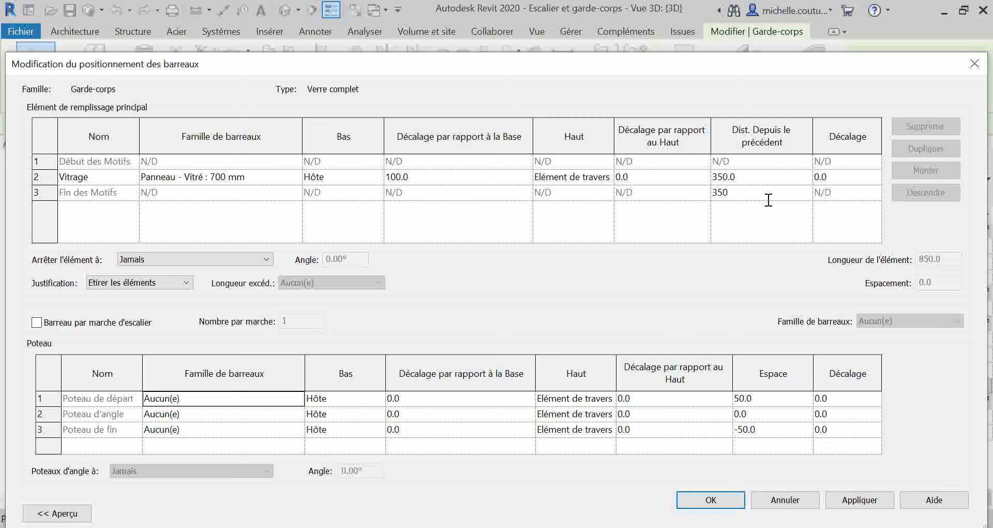
key("Return")
left_click(852, 497)
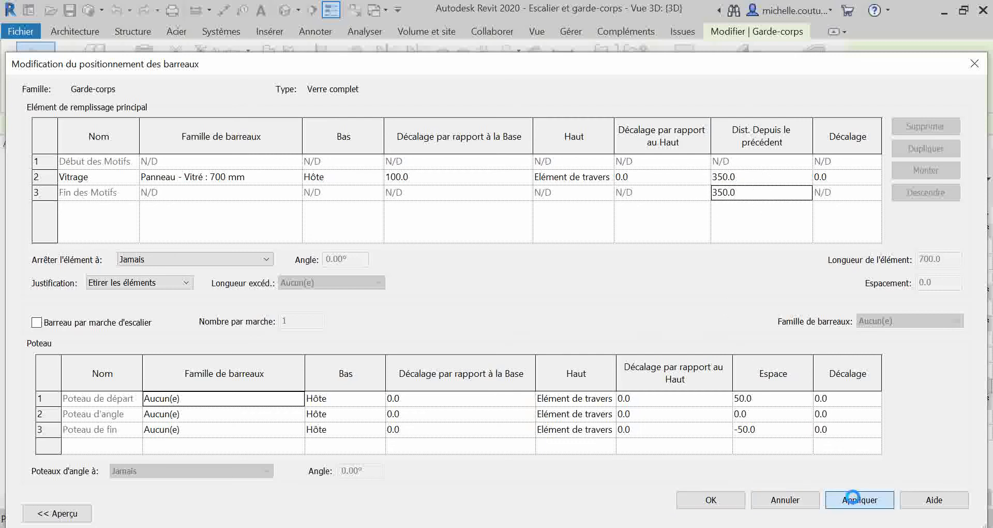
left_click(709, 500)
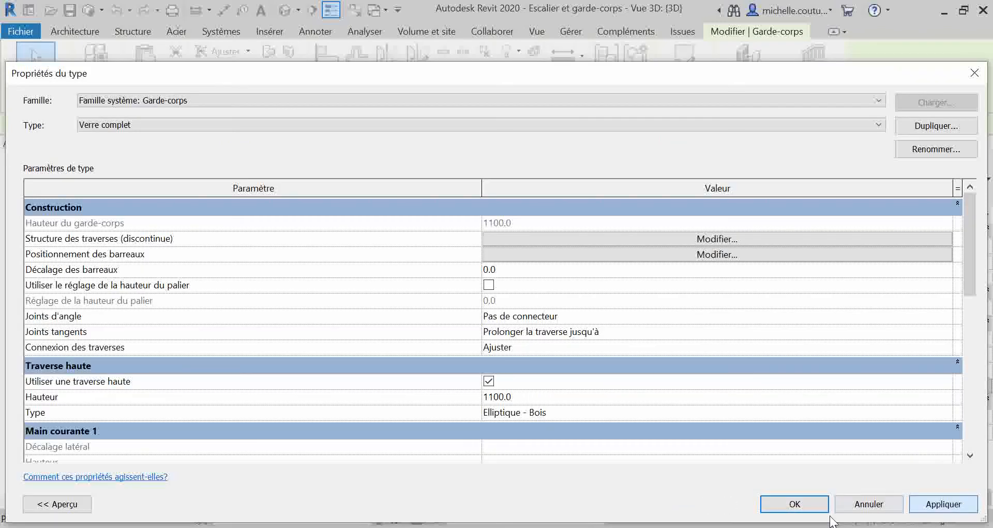
left_click(810, 505)
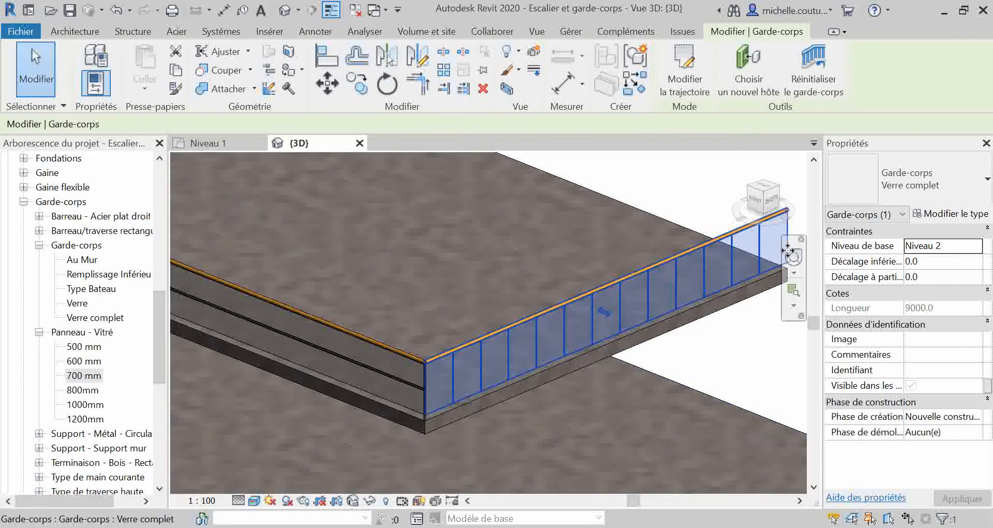
Step: Set the pattern end's distance from previous to 0 in the Verre complet baluster placement and accept the type properties
left_click(952, 214)
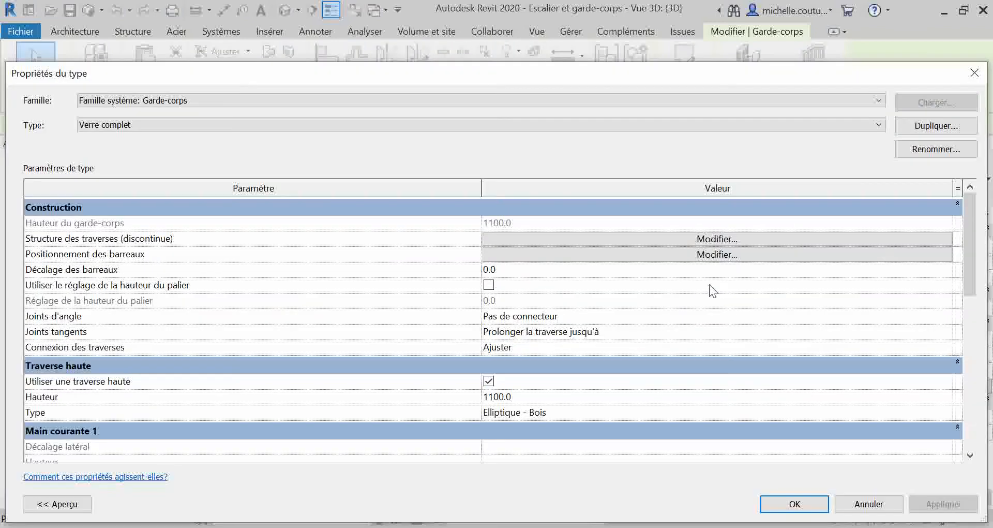
left_click(610, 254)
left_click(749, 194)
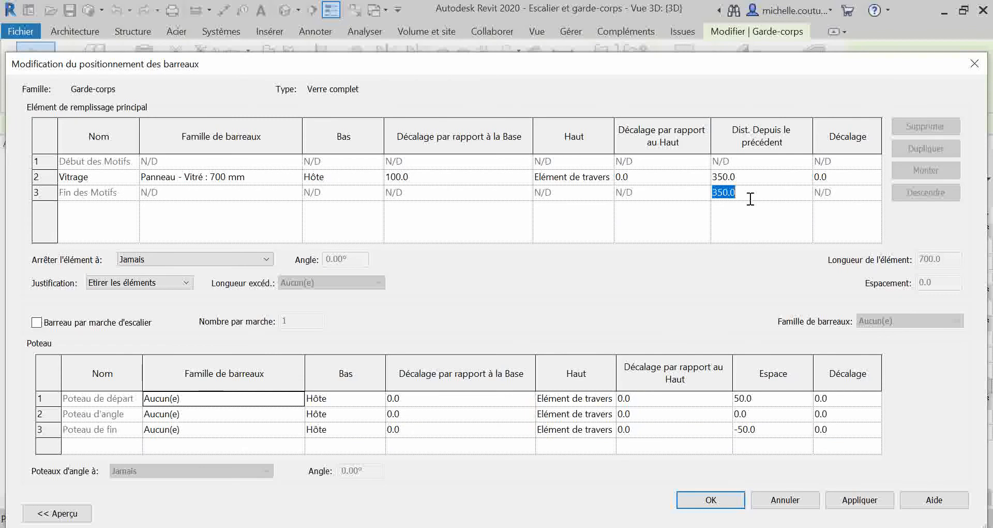
type("0")
key("Return")
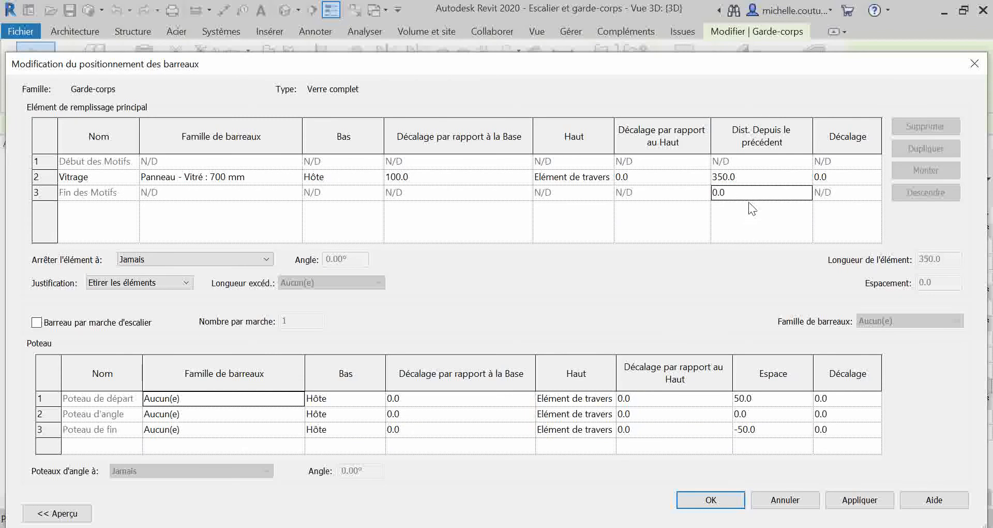
left_click(860, 500)
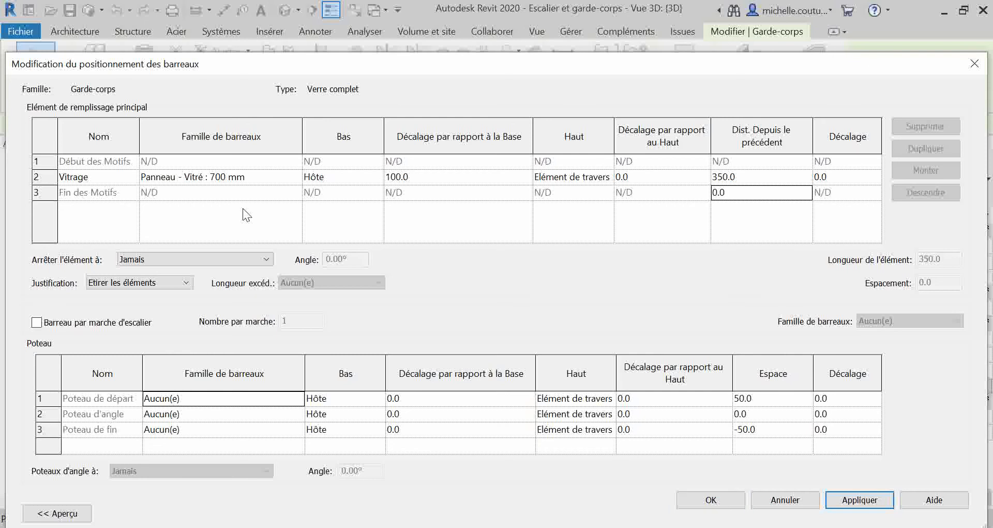
left_click(719, 500)
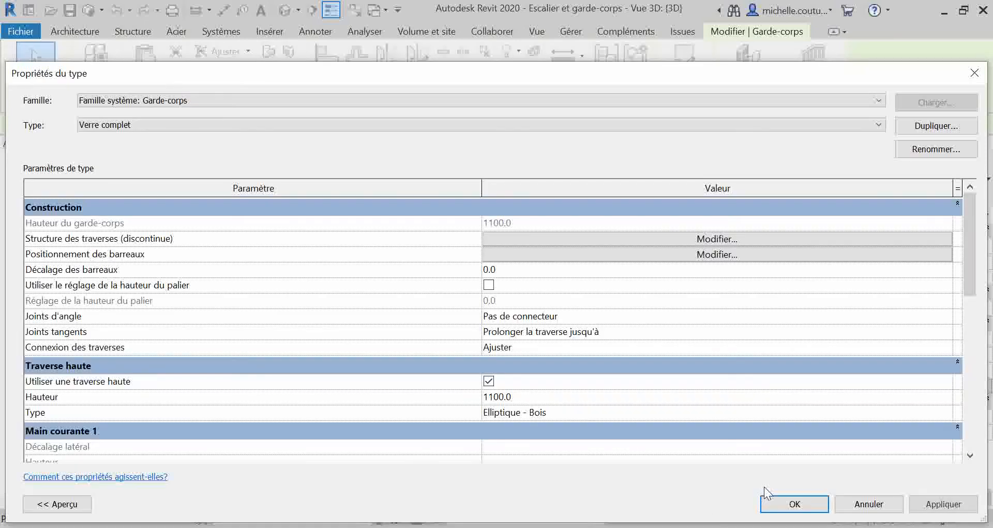
left_click(794, 503)
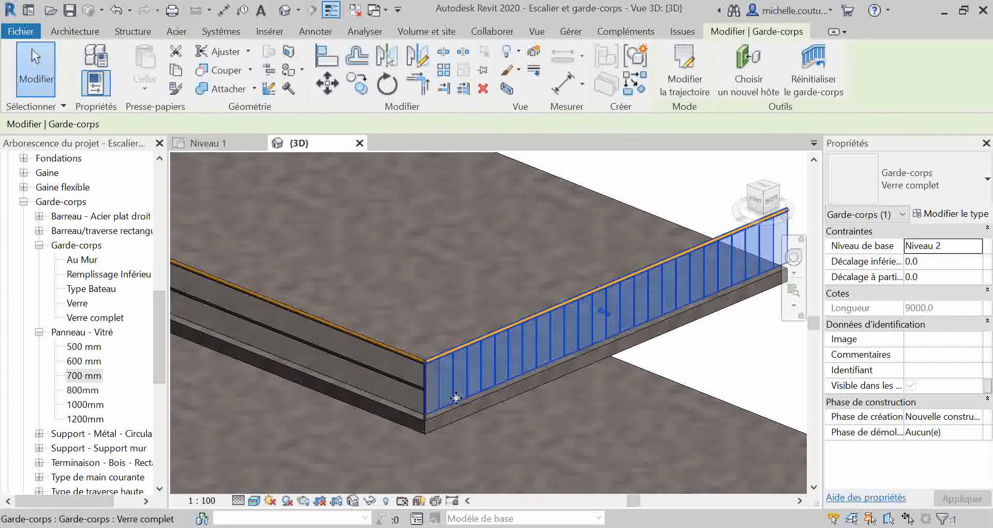
Step: Examine the glass panel spacing at both ends of the Verre complet railing
scroll(440, 401, "up", 5)
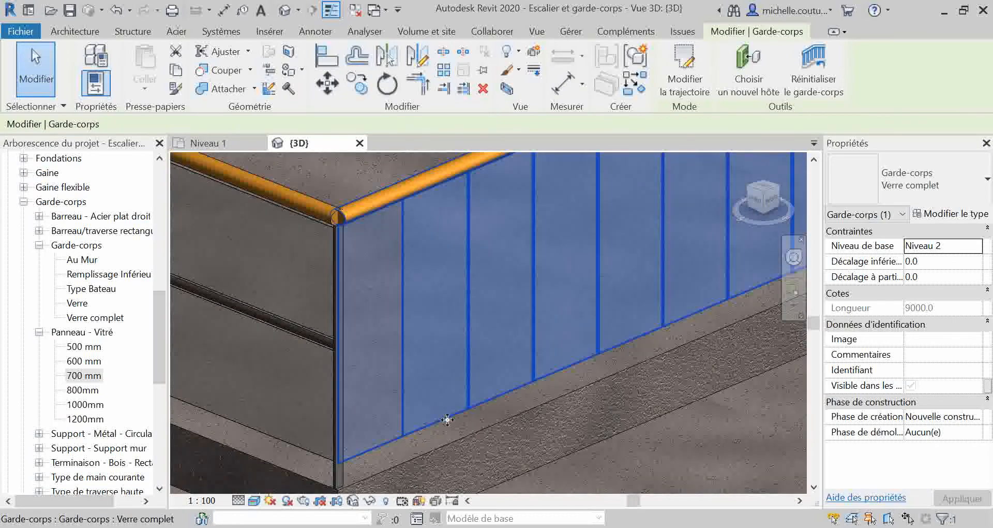
scroll(410, 414, "down", 6)
scroll(496, 414, "up", 1)
scroll(698, 258, "up", 5)
scroll(685, 269, "down", 1)
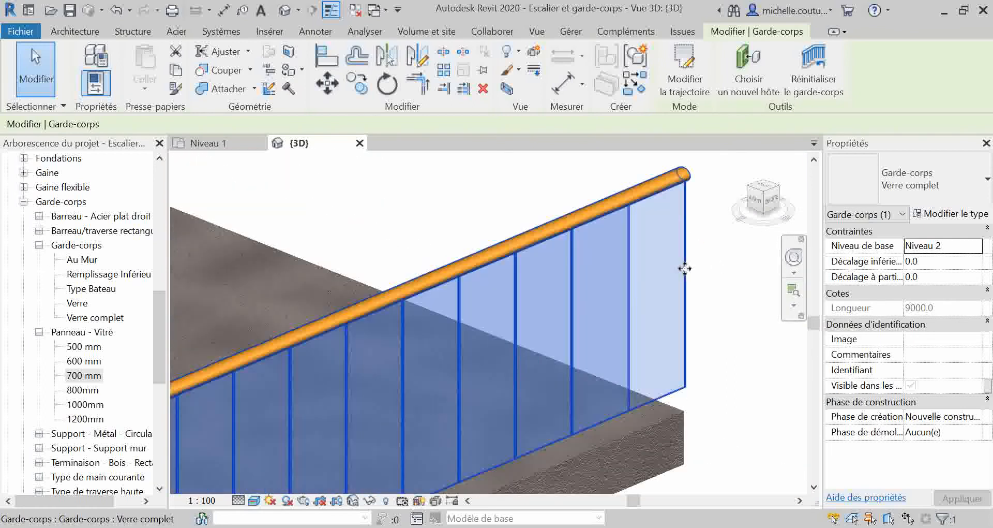
scroll(634, 379, "down", 4)
scroll(570, 444, "up", 4)
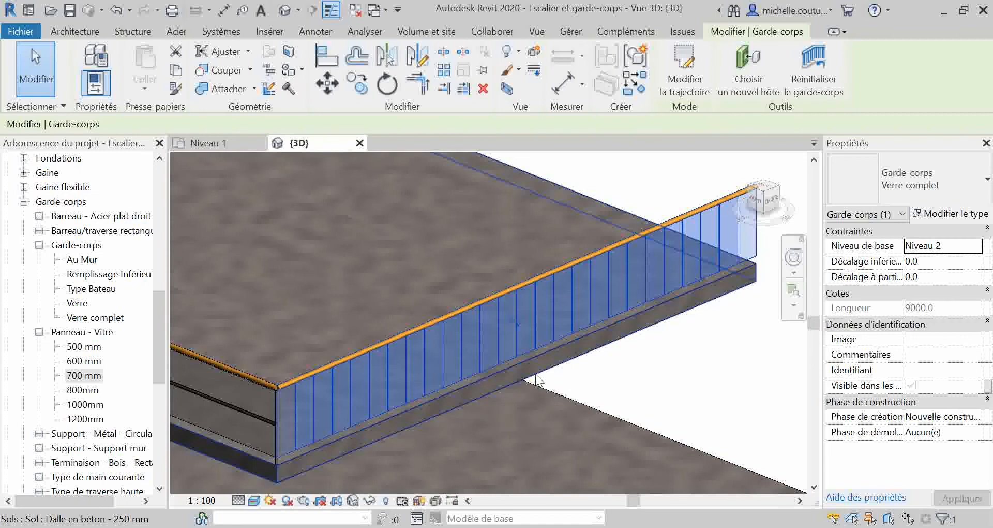
Step: Set the Vitrage distance from previous to 700 in the Verre complet baluster placement and accept the type properties
left_click(900, 214)
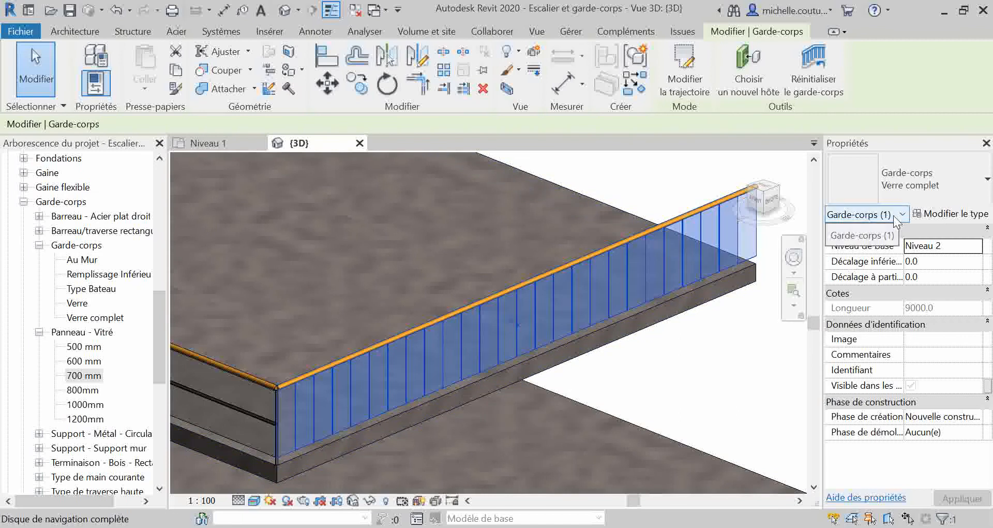
left_click(951, 214)
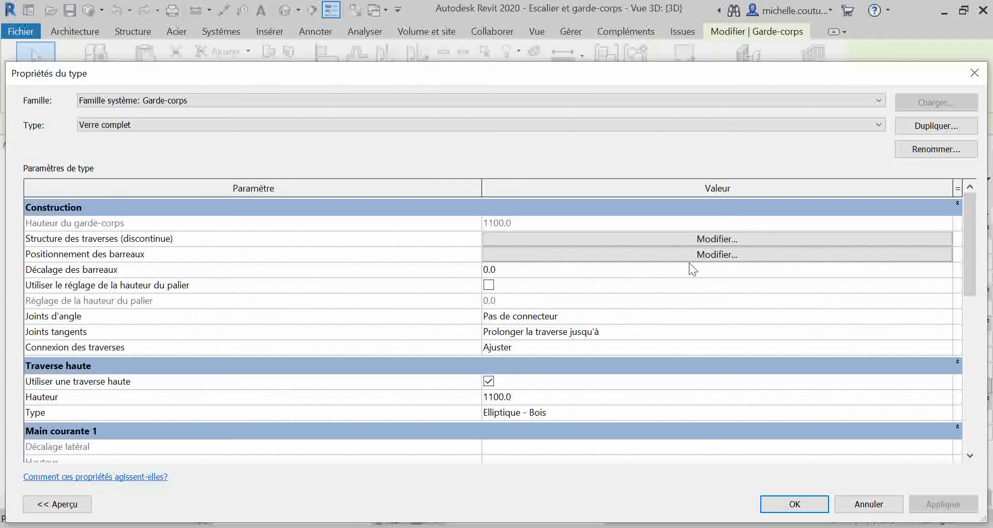
left_click(680, 254)
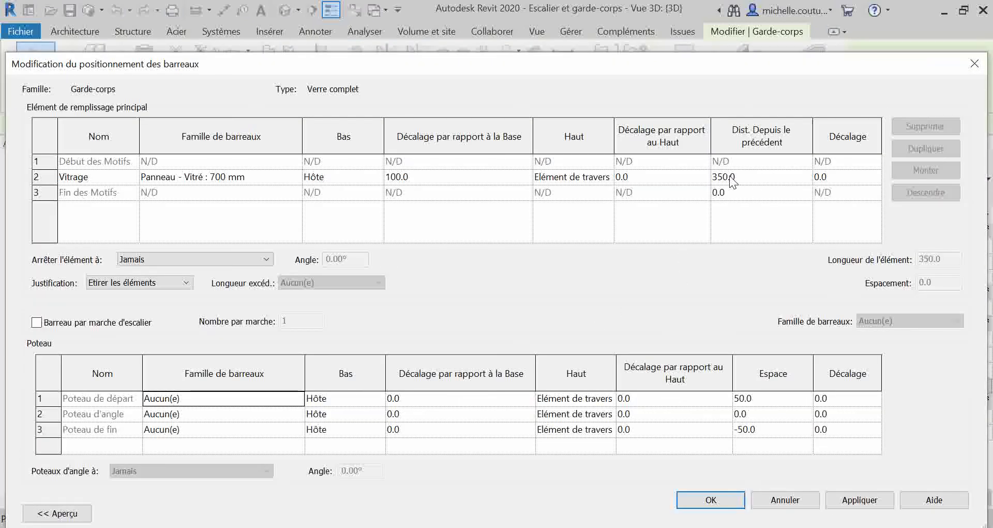
left_click(742, 177)
left_click_drag(744, 173, 676, 178)
type("700")
left_click(768, 191)
left_click(713, 498)
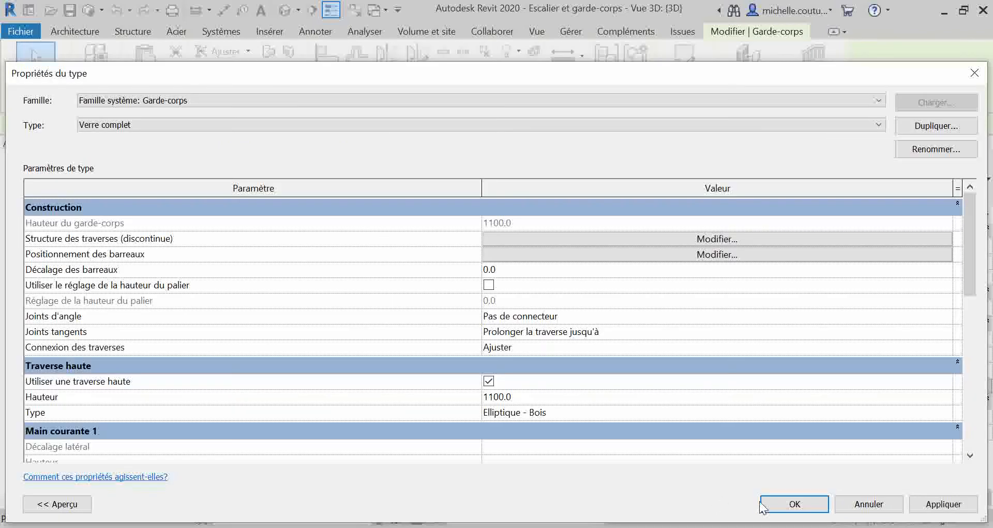
left_click(812, 505)
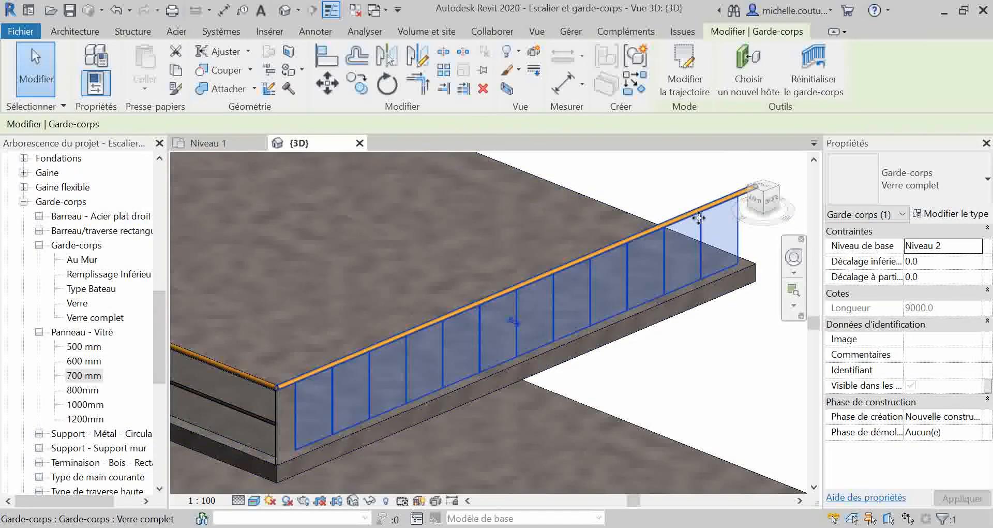
Step: Restore the Vitrage and pattern end distances to 350 in the Verre complet baluster placement and accept the type properties
left_click(952, 213)
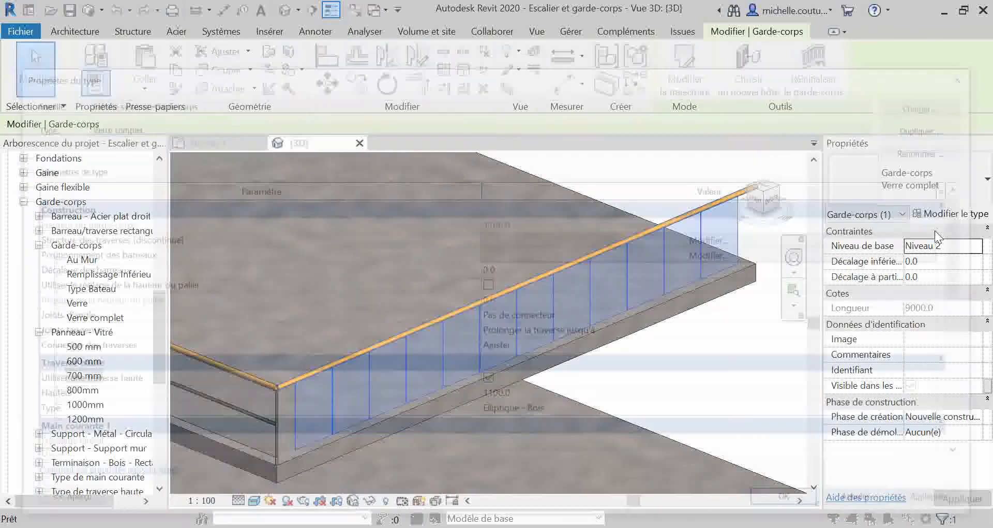
left_click(735, 252)
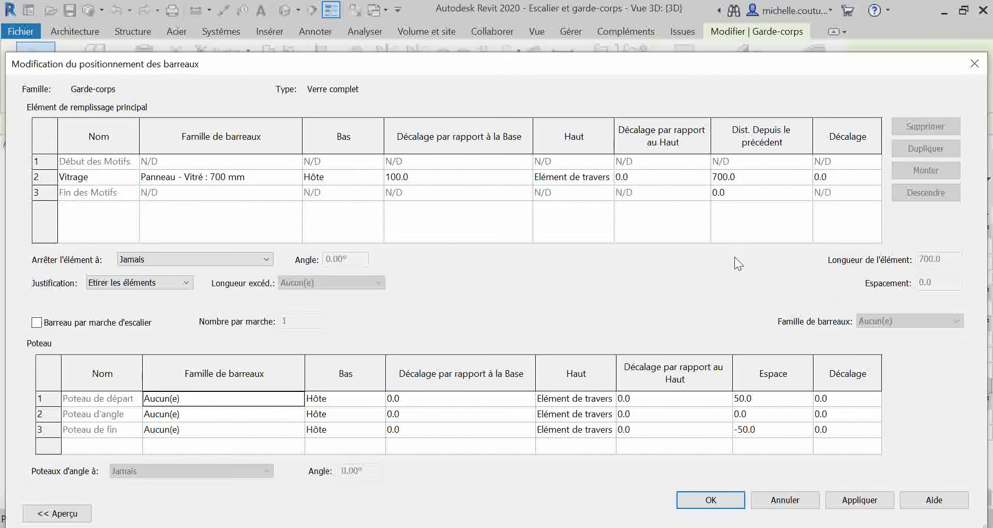
left_click(763, 177)
type("3")
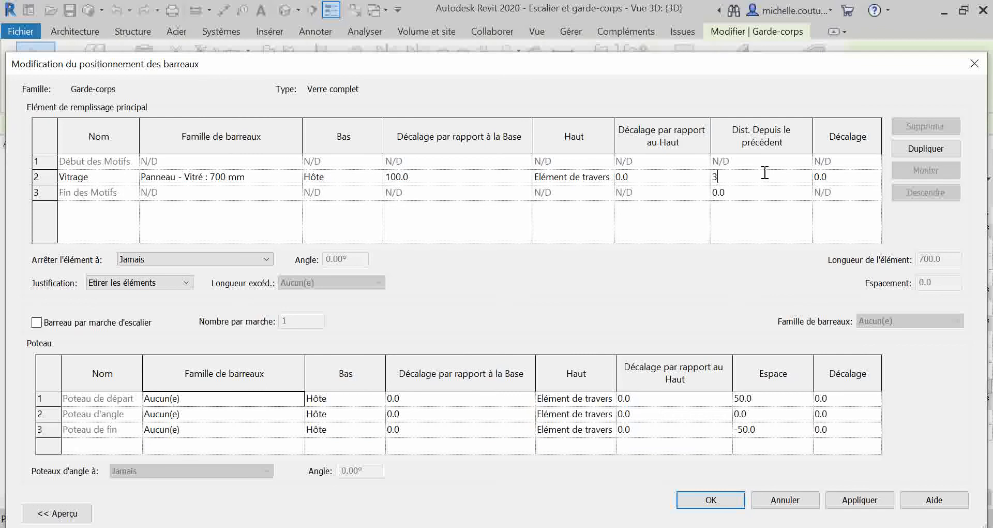
type("50")
left_click(747, 198)
type("3")
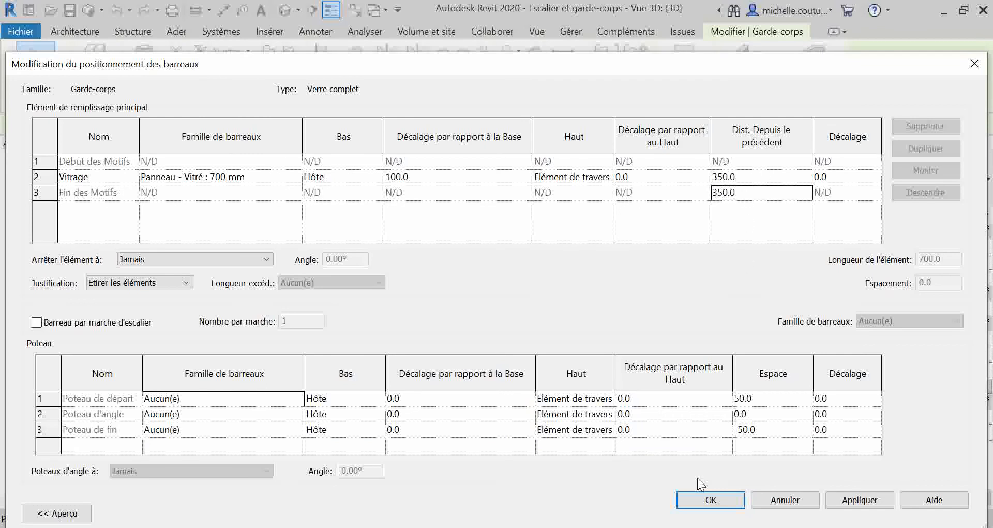
left_click(717, 504)
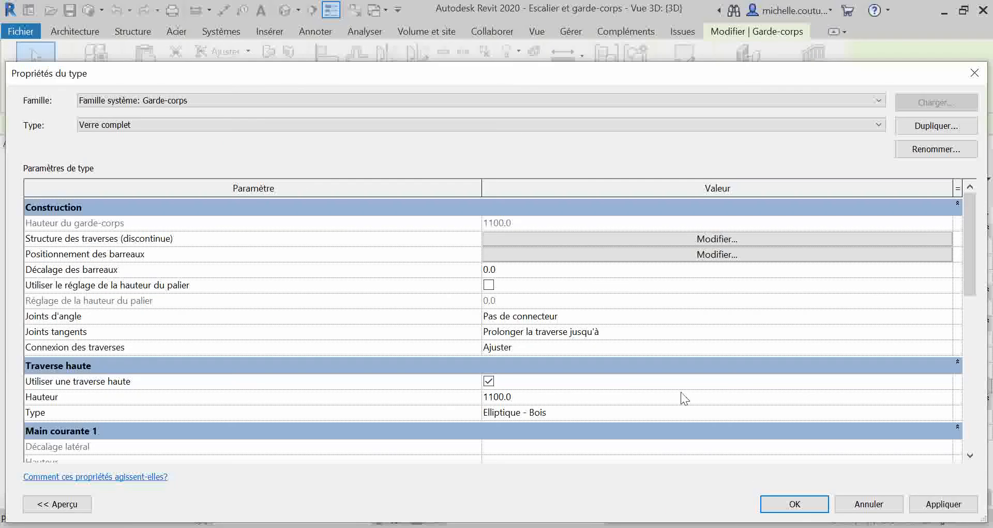
left_click(803, 502)
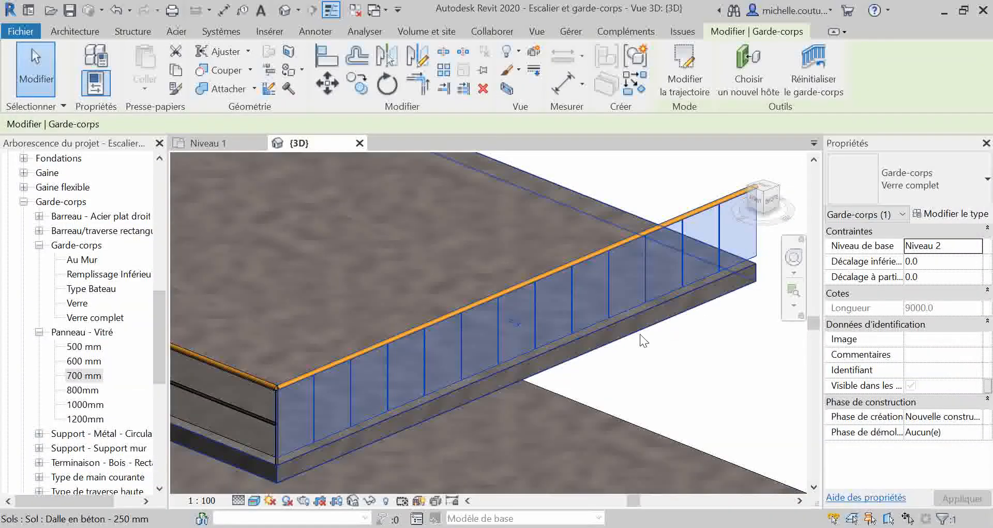
Step: Examine the slab corner where the Verre complet railing meets the Verre railing
scroll(530, 357, "down", 3)
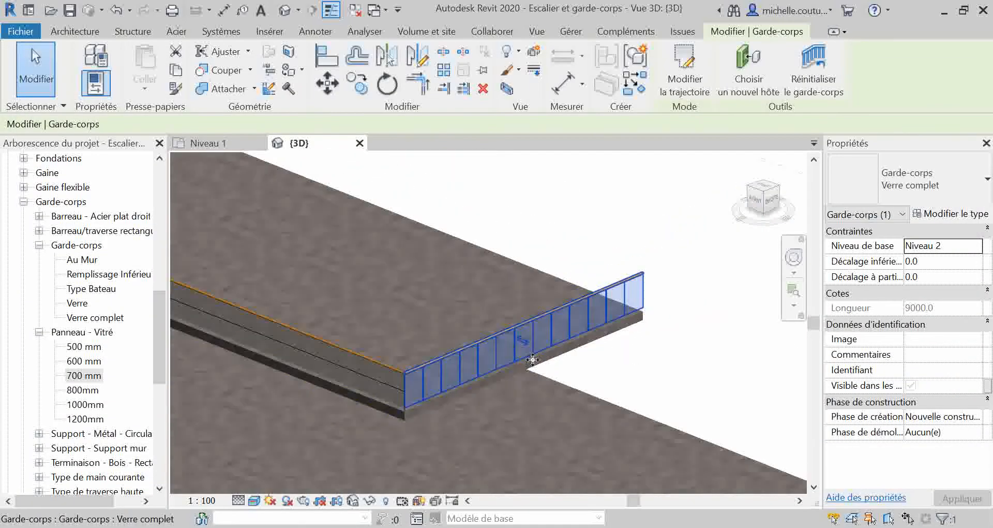
middle_click_drag(454, 417, 506, 389)
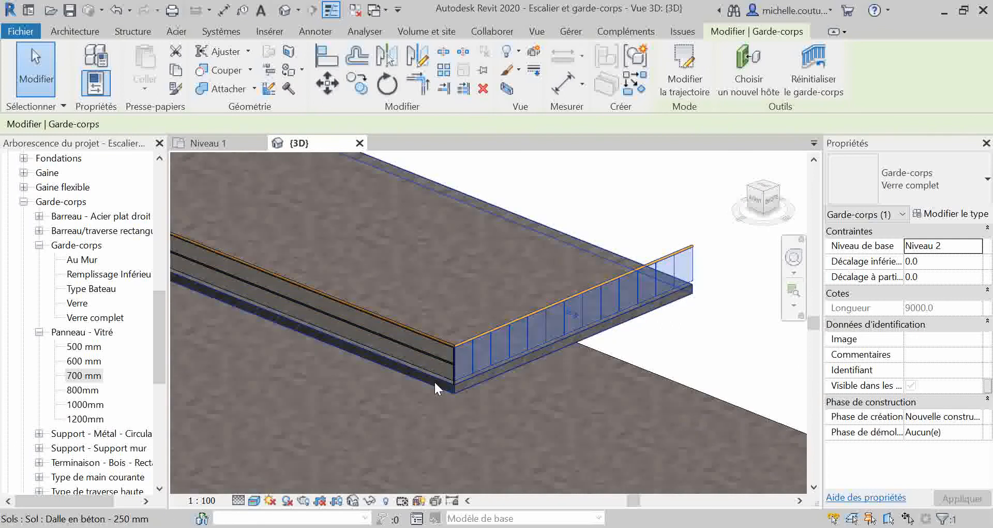
scroll(440, 377, "up", 1)
scroll(467, 371, "up", 4)
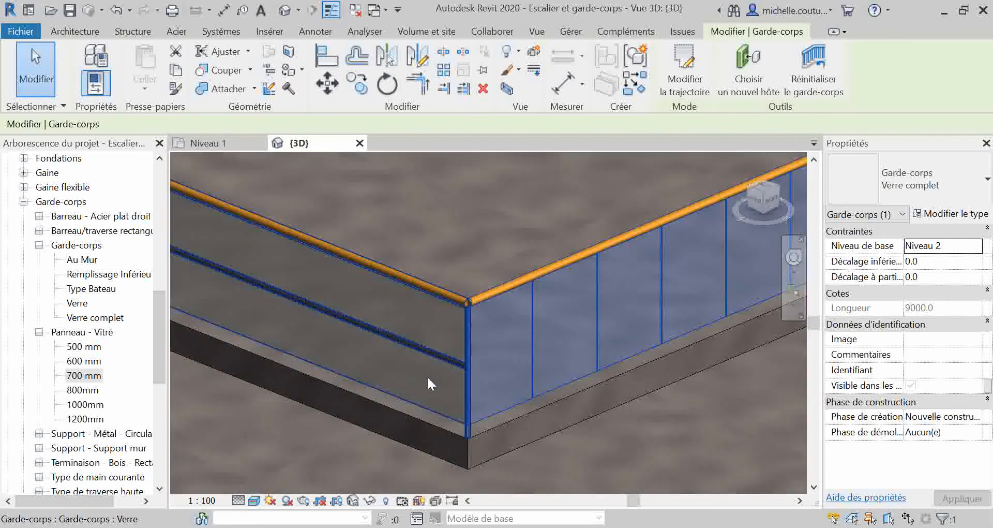
scroll(464, 357, "down", 4)
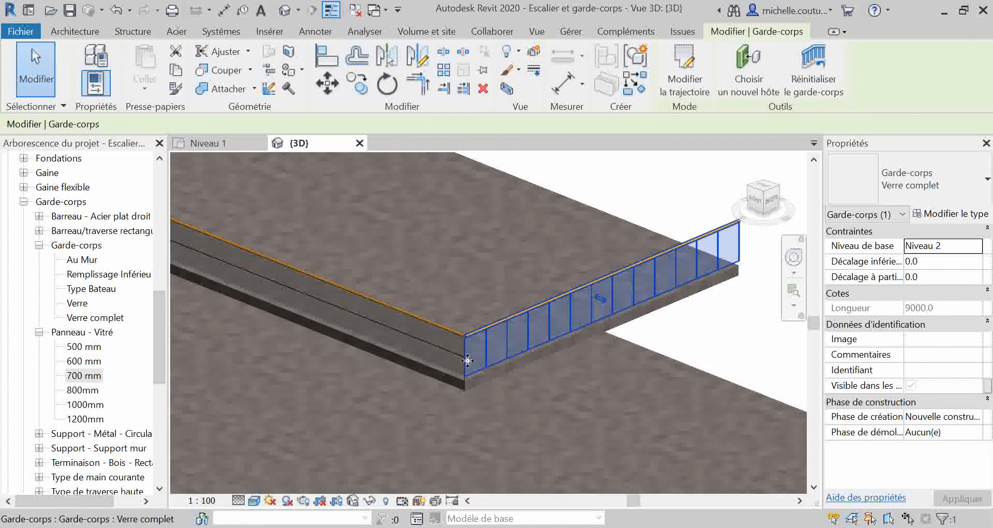
scroll(490, 343, "up", 4)
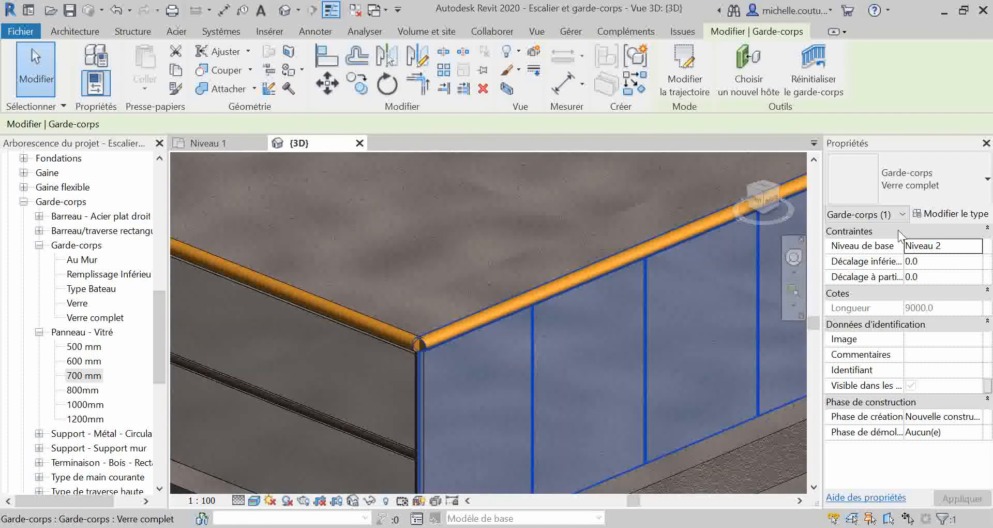
Step: Try to turn off the top rail in the Verre complet railing type, cancelling at the error
left_click(950, 214)
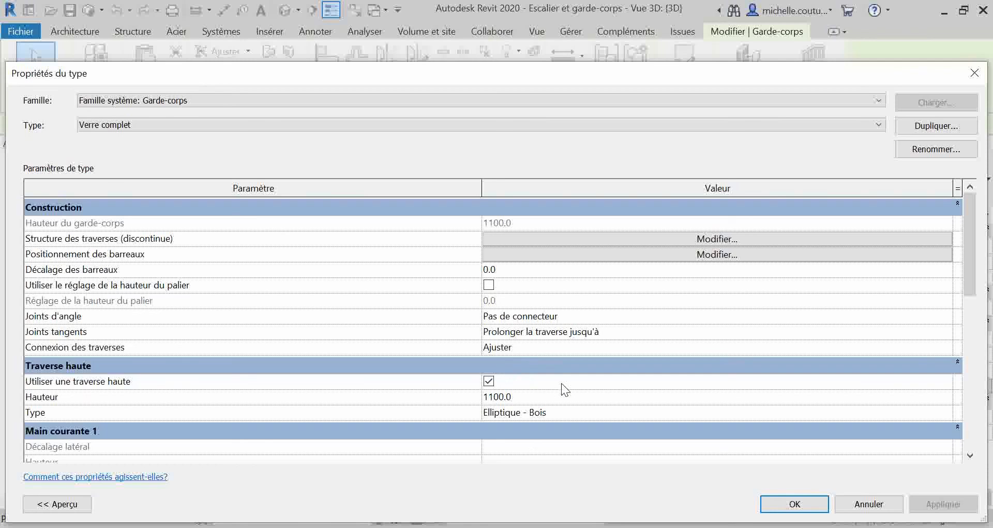
left_click(488, 381)
left_click(943, 504)
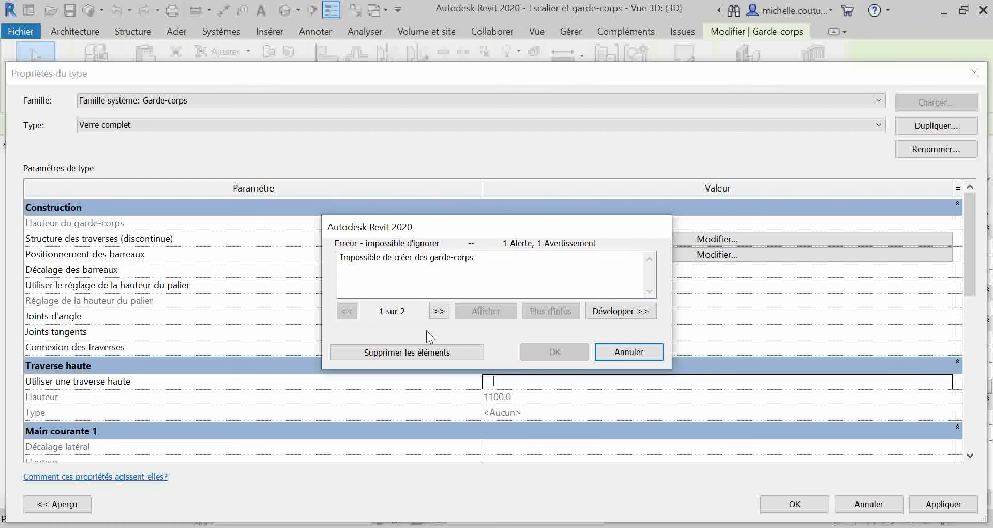
left_click(629, 352)
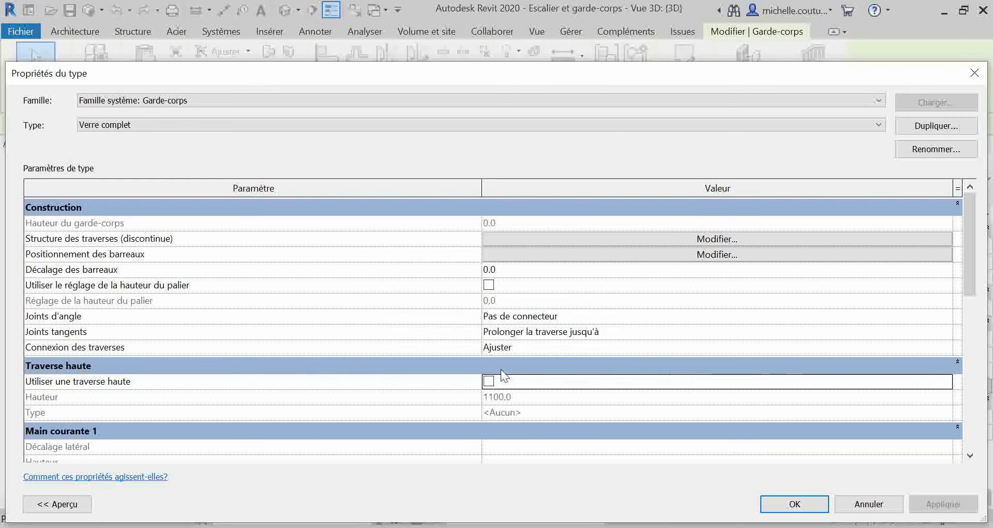
Step: Set the Vitrage top reference to Hôte in the Verre complet baluster placement and accept the type properties
left_click(610, 254)
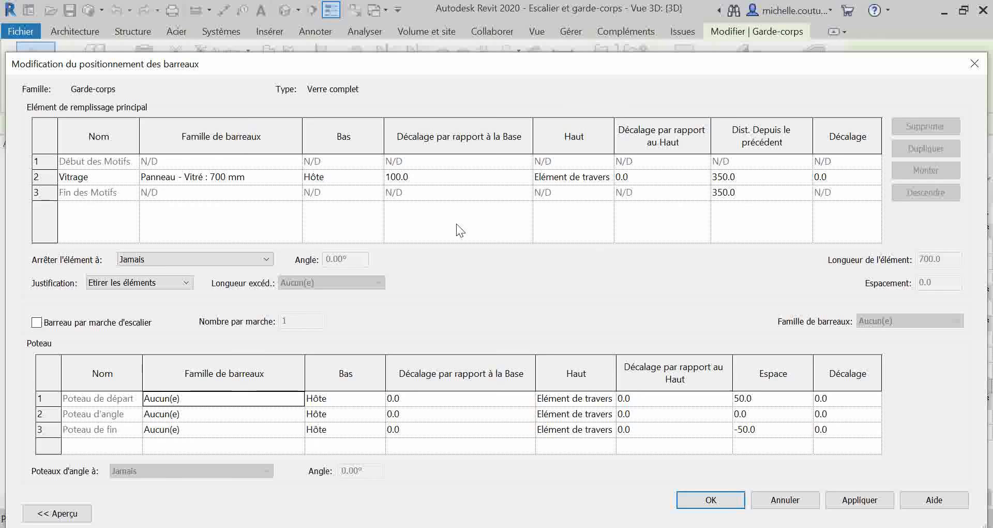
left_click(575, 177)
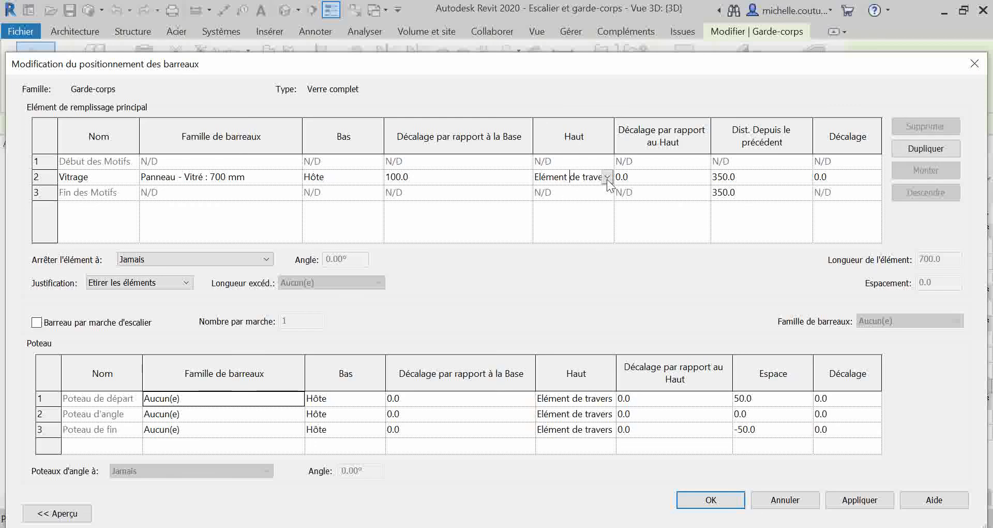
left_click(608, 177)
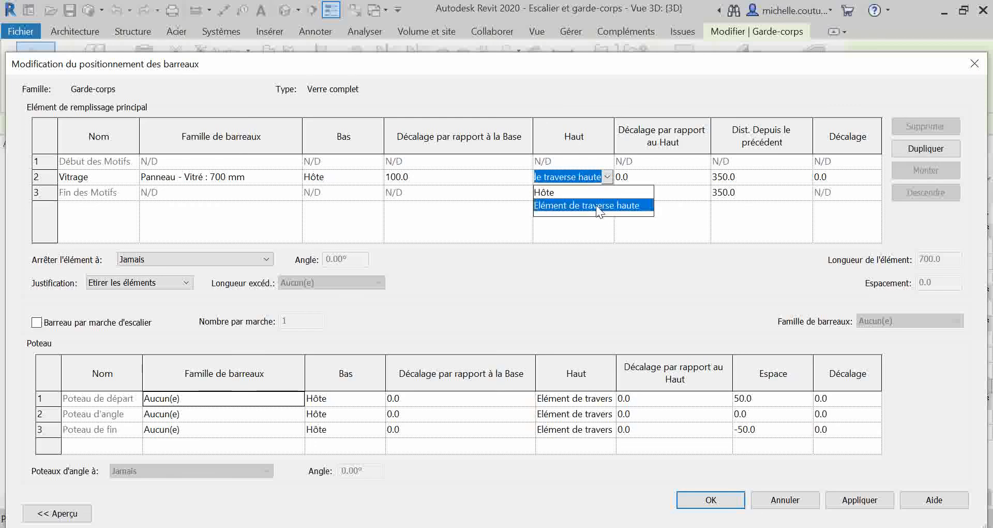
left_click(560, 193)
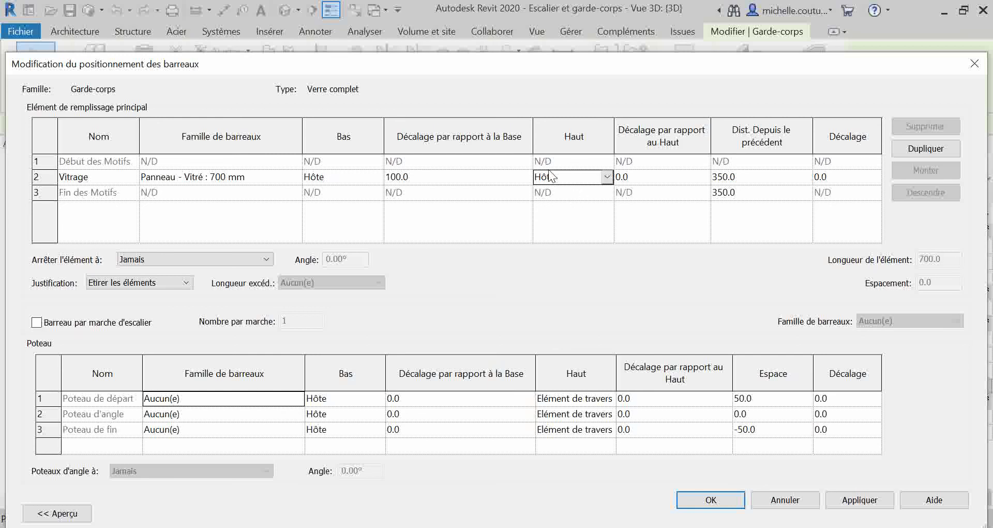
left_click(860, 500)
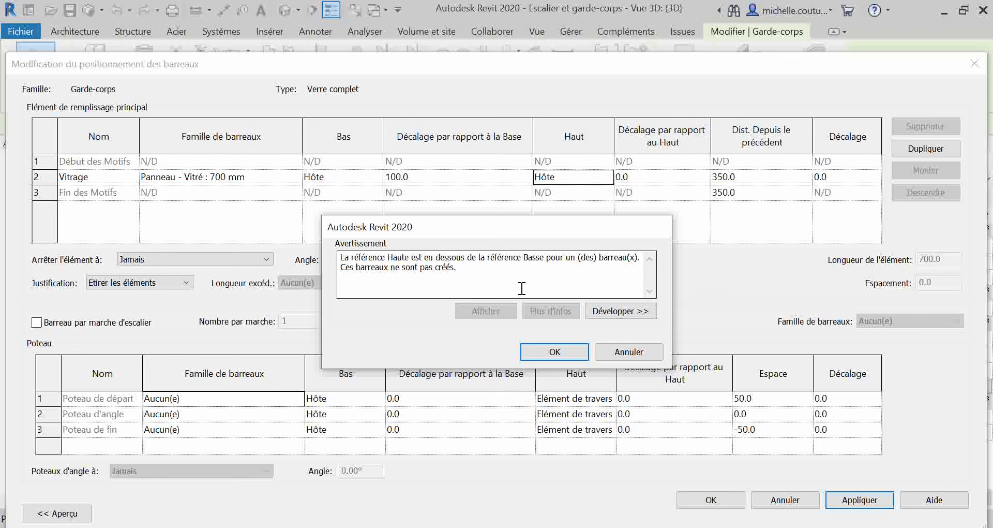
left_click(564, 353)
left_click(359, 181)
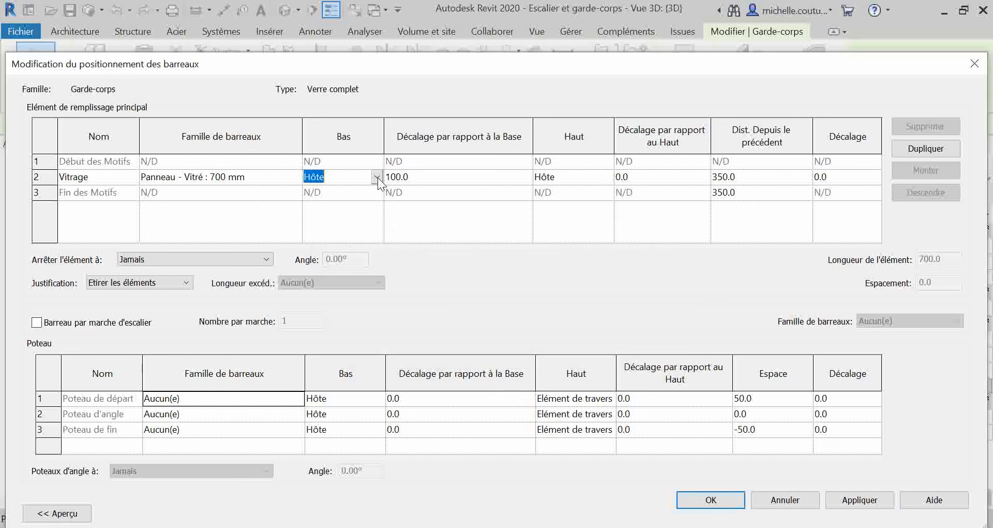
left_click(377, 177)
left_click(380, 179)
left_click(854, 502)
left_click(713, 505)
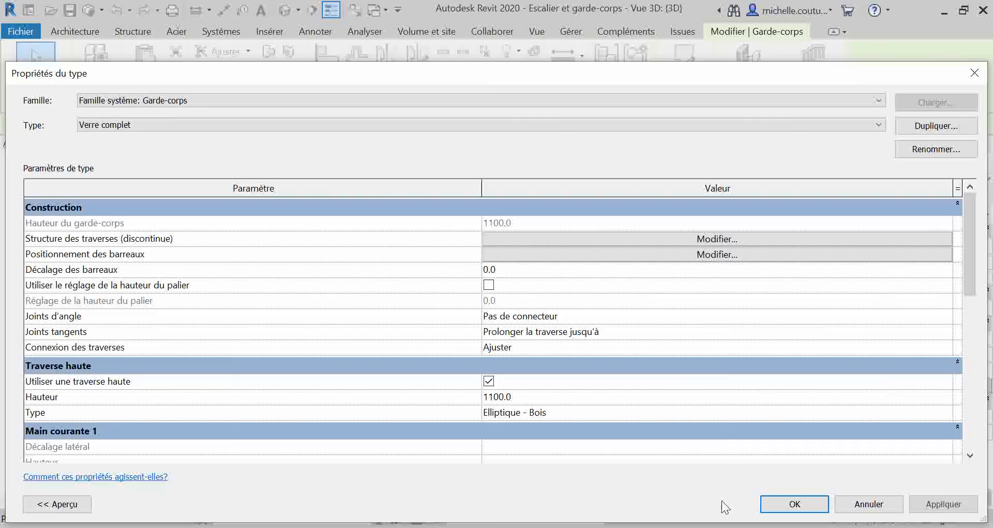
left_click(796, 504)
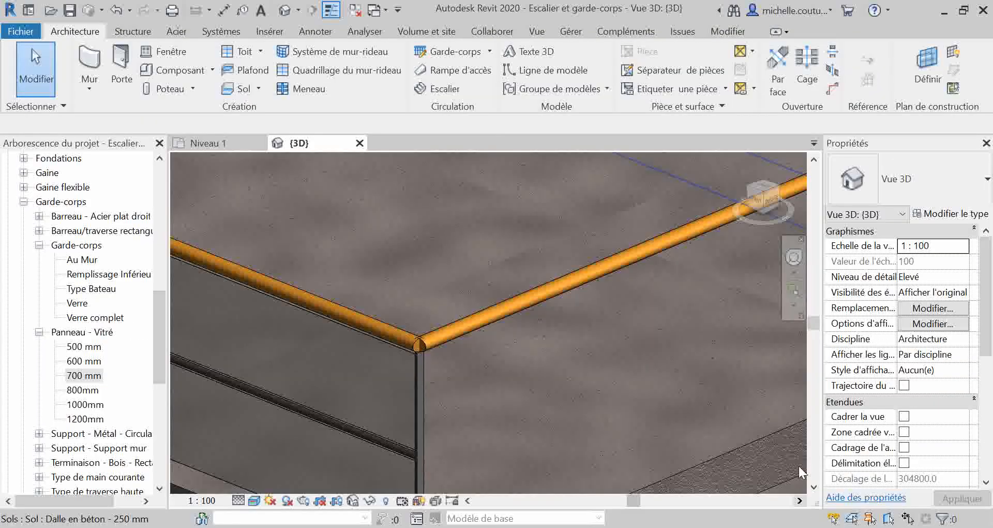
Step: Examine the Verre complet railing on the slab and review its baluster placement settings
middle_click_drag(552, 341, 638, 313, "shift")
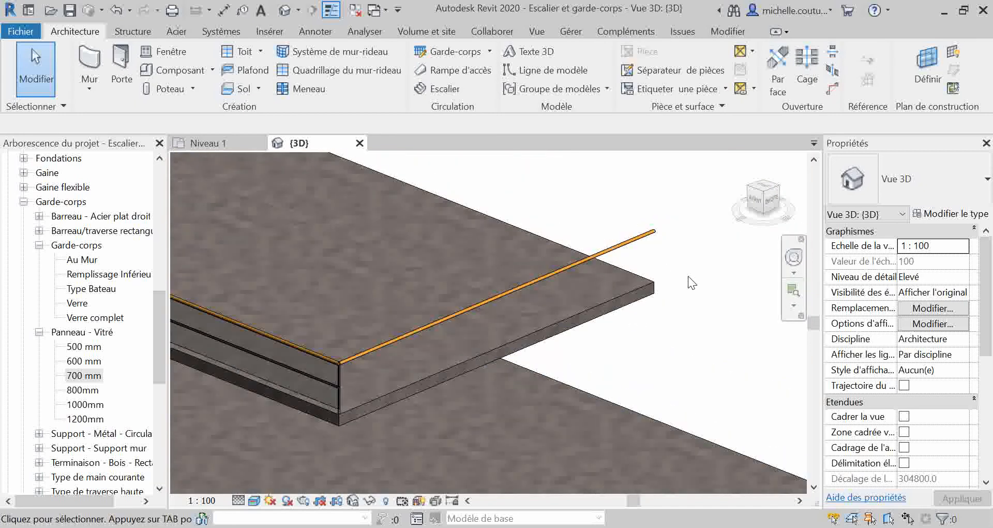
scroll(689, 275, "up", 5)
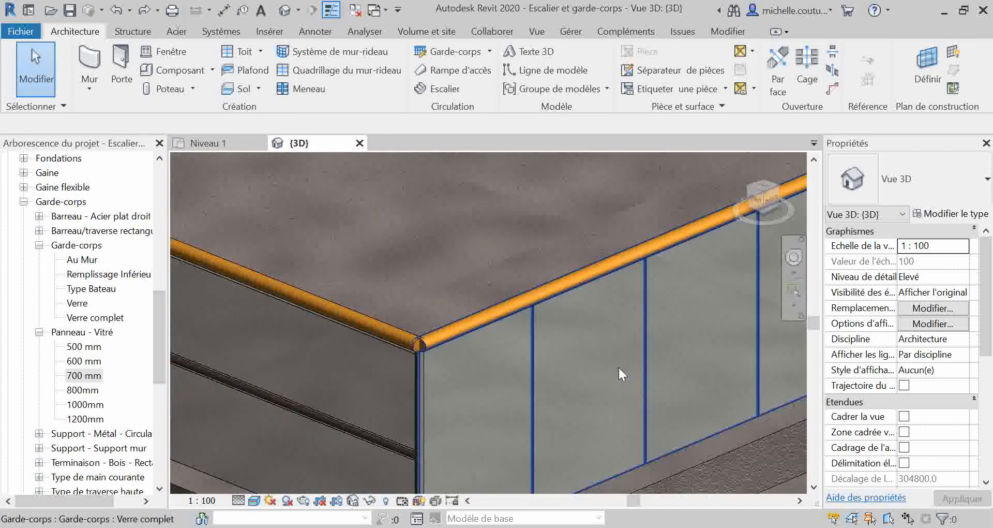
scroll(619, 365, "down", 5)
scroll(419, 399, "down", 2)
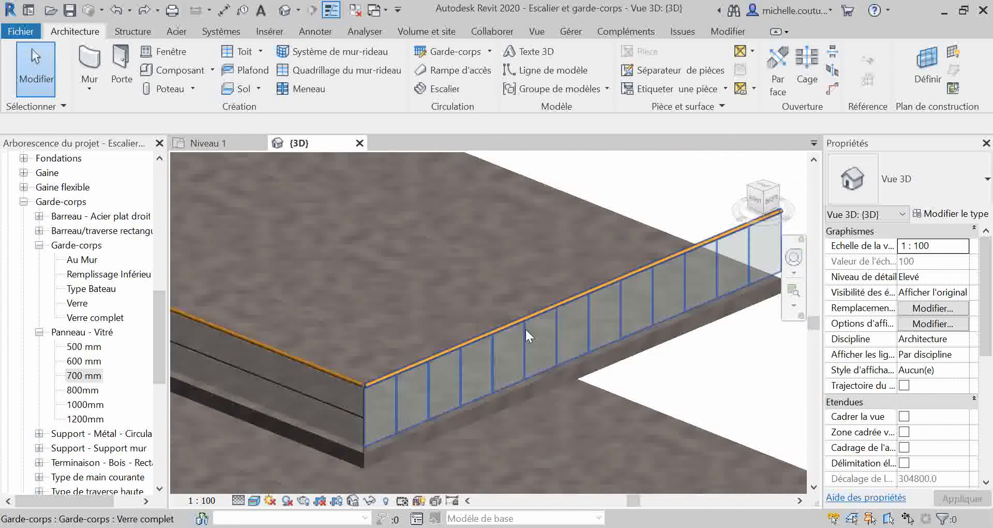
left_click(536, 309)
left_click(963, 214)
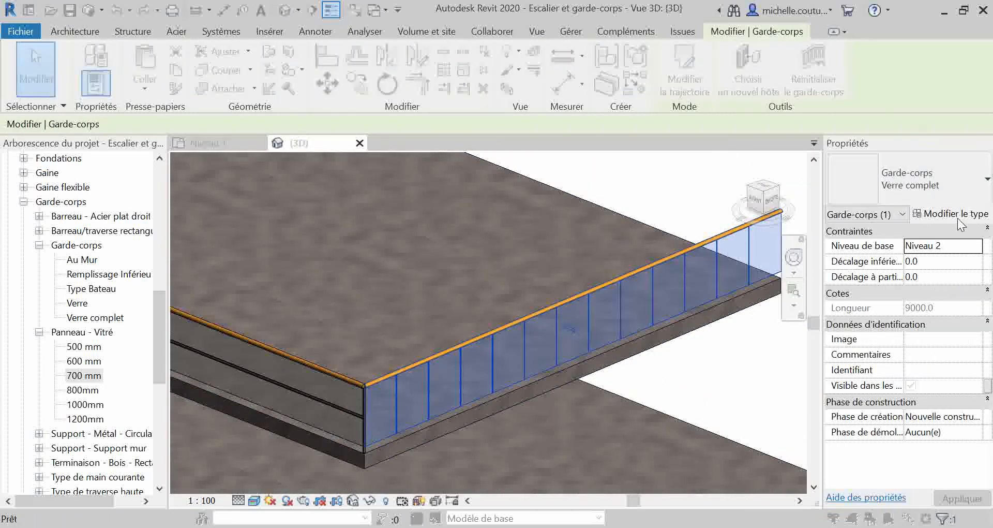
left_click(519, 256)
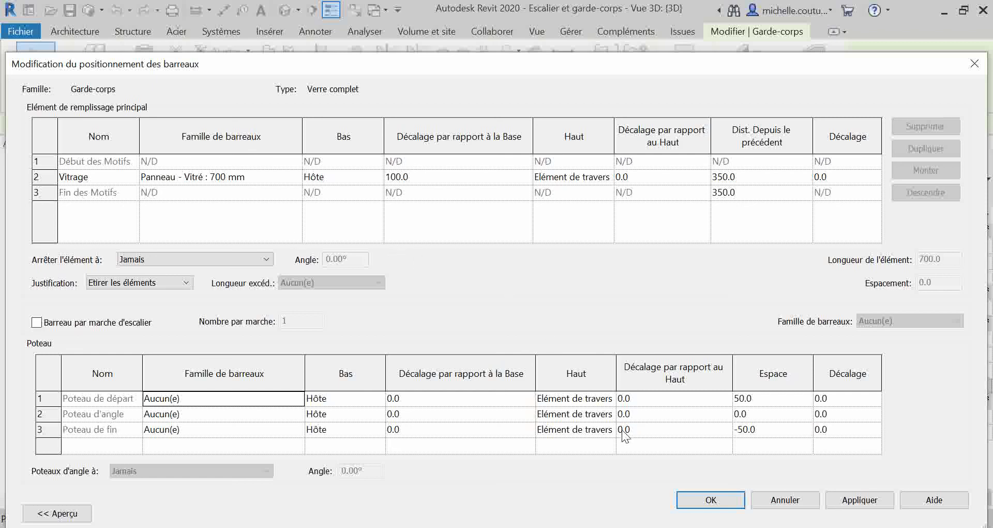
left_click(860, 500)
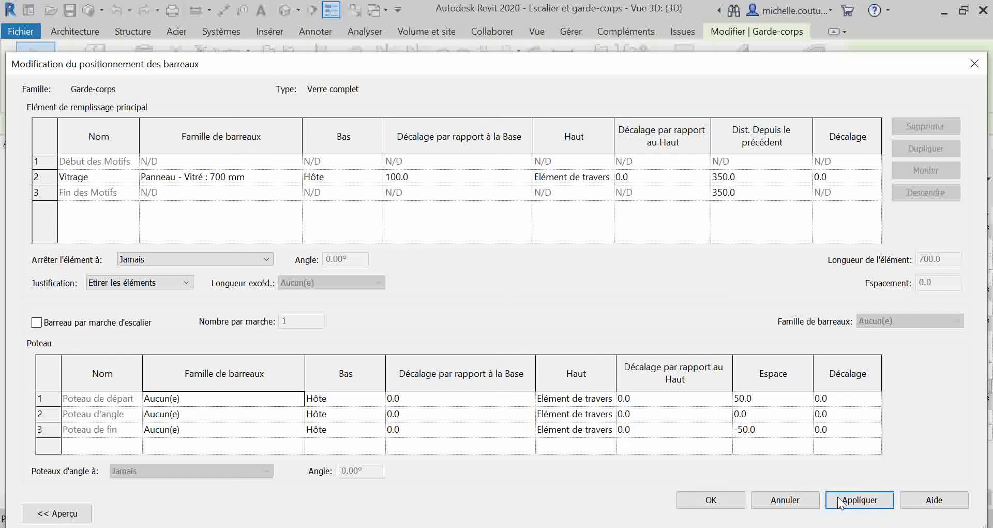
left_click(734, 503)
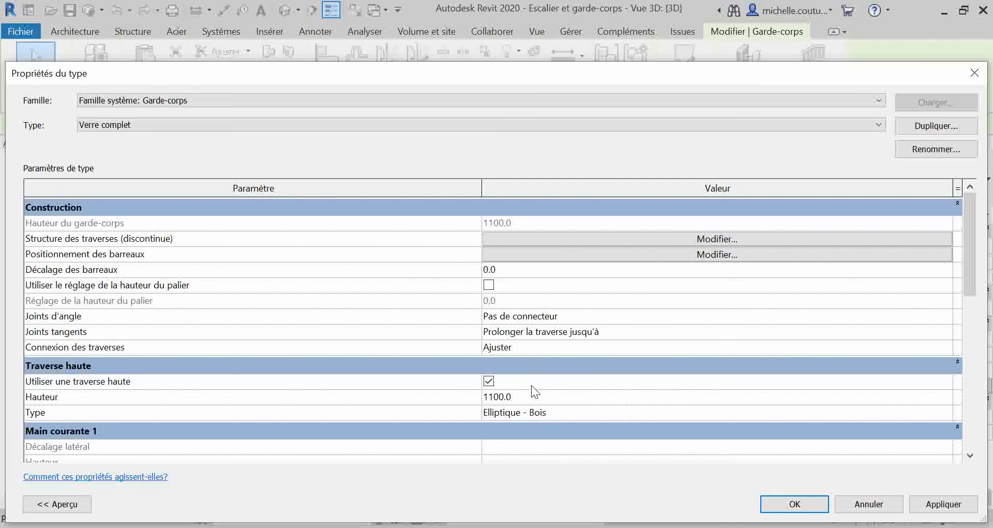
Step: Try turning off the Verre complet top rail again, choosing to delete the failing elements and accepting the type properties
left_click(489, 381)
left_click(934, 503)
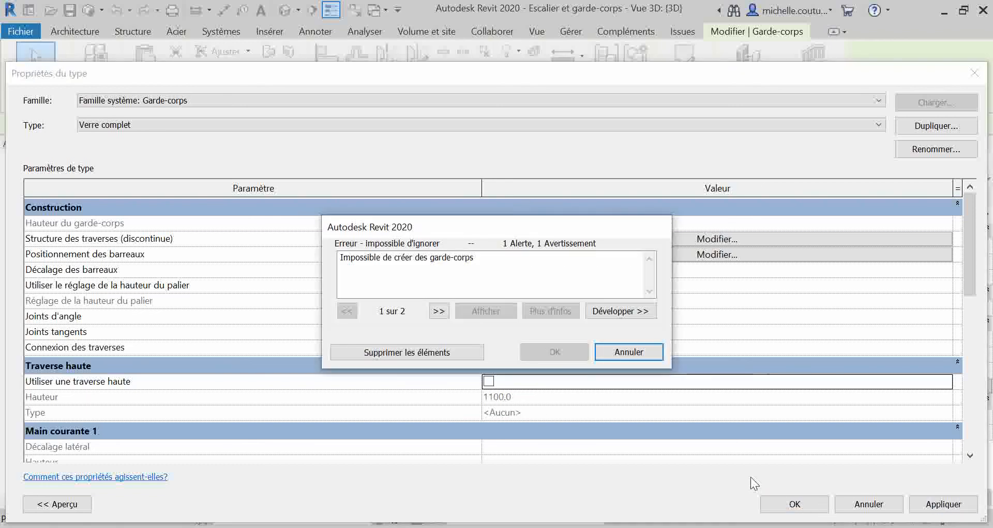
left_click(451, 351)
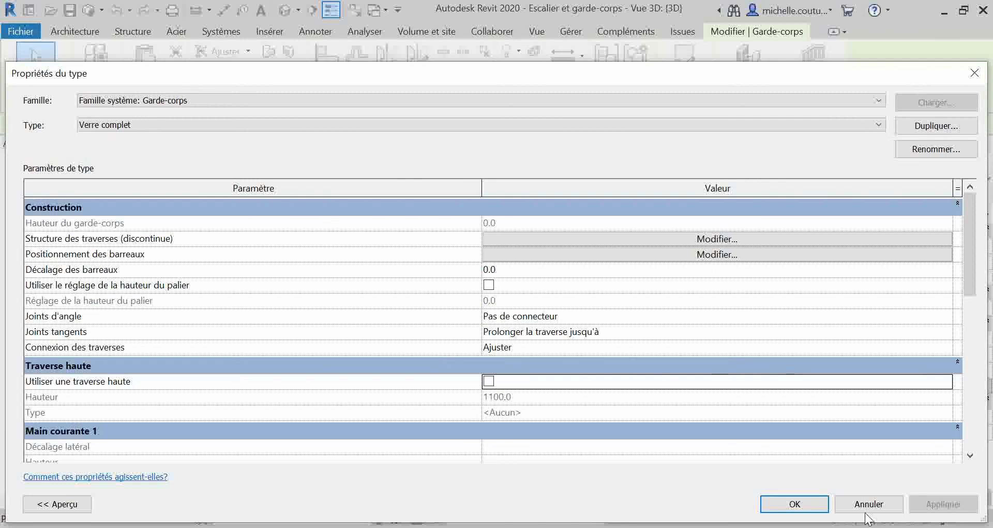
left_click(800, 504)
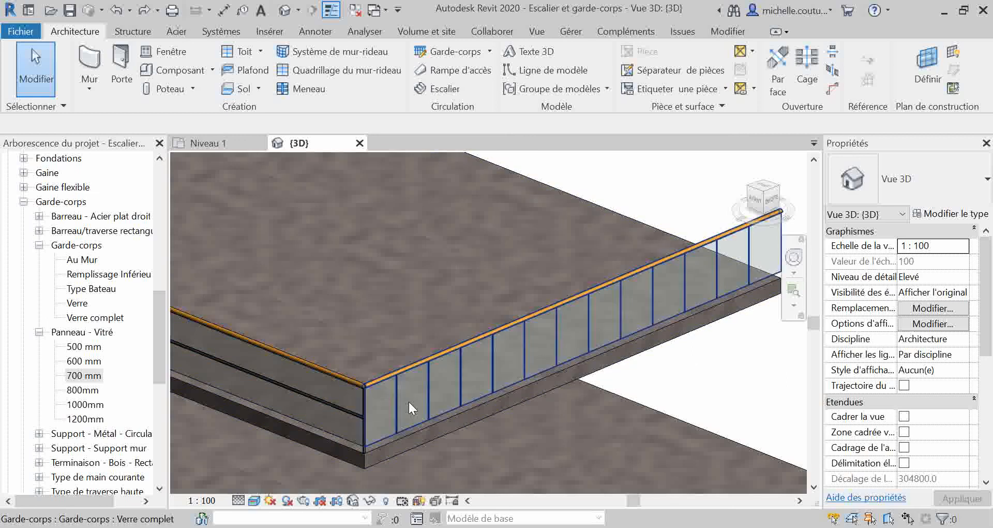
Step: Turn off the top rail in the Verre railing type and apply the change despite the baluster warning
left_click(326, 375)
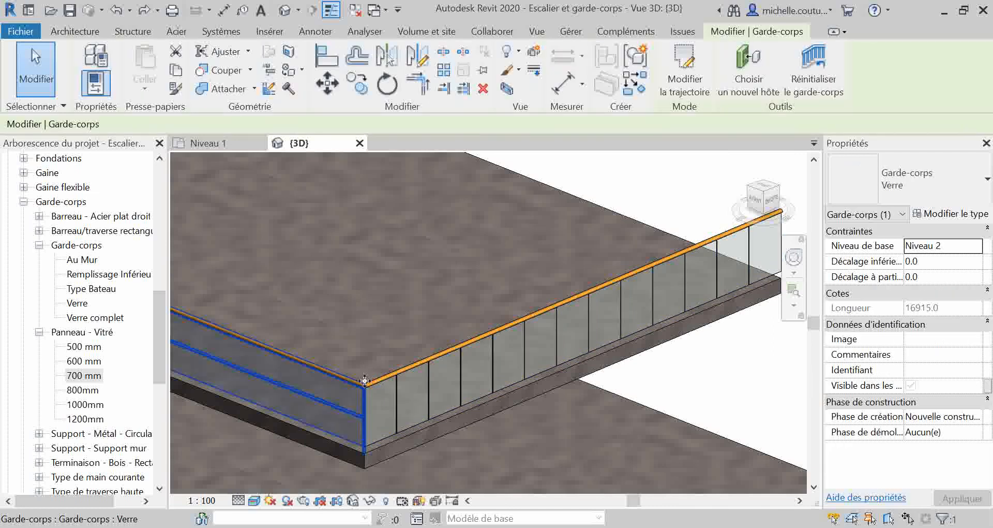
left_click(921, 214)
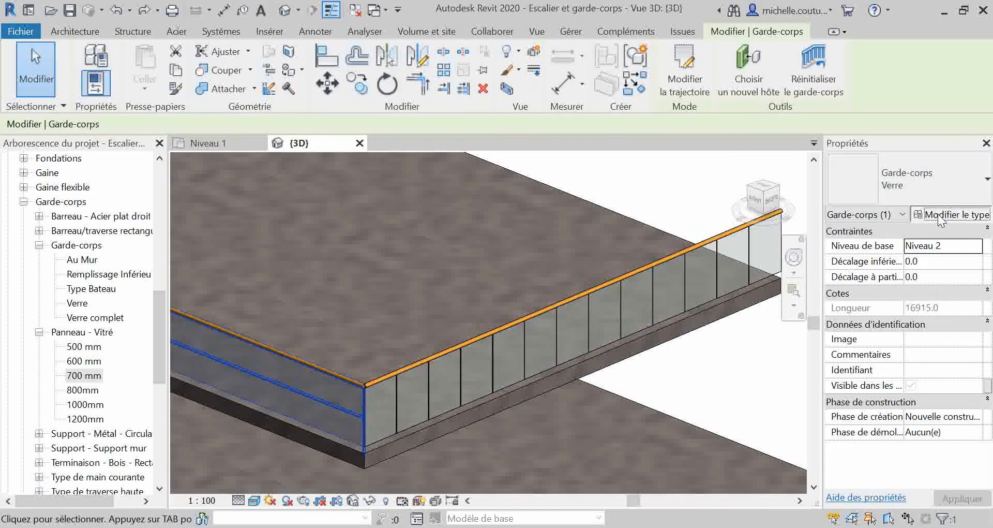
left_click(488, 381)
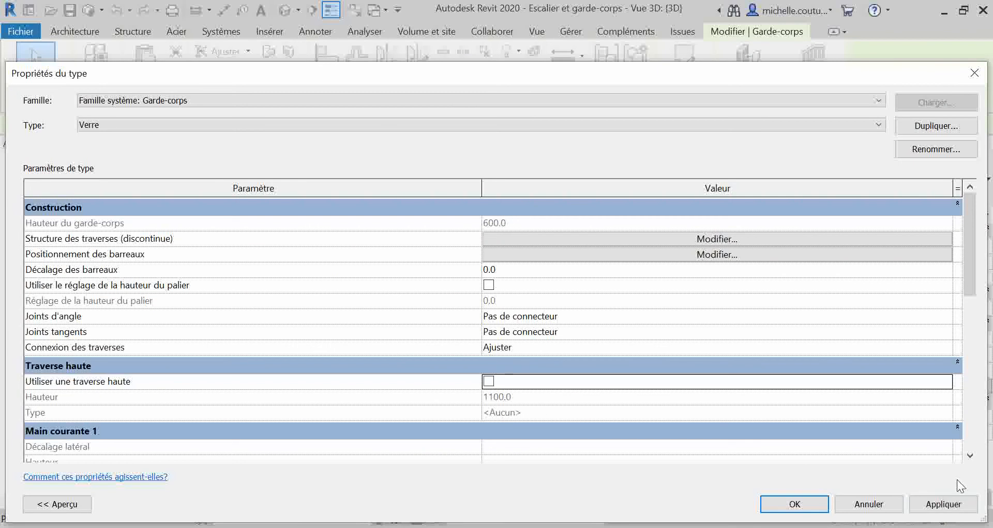
left_click(941, 505)
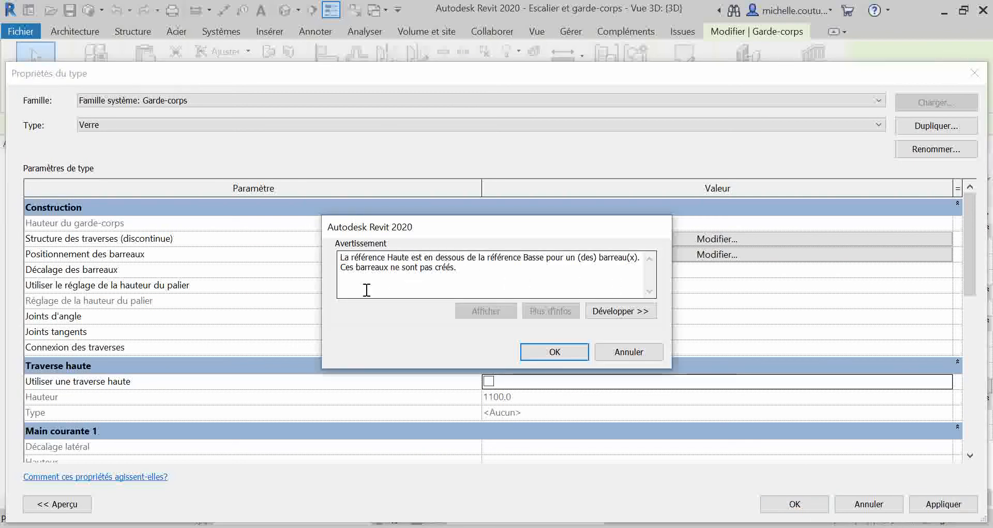
left_click(576, 352)
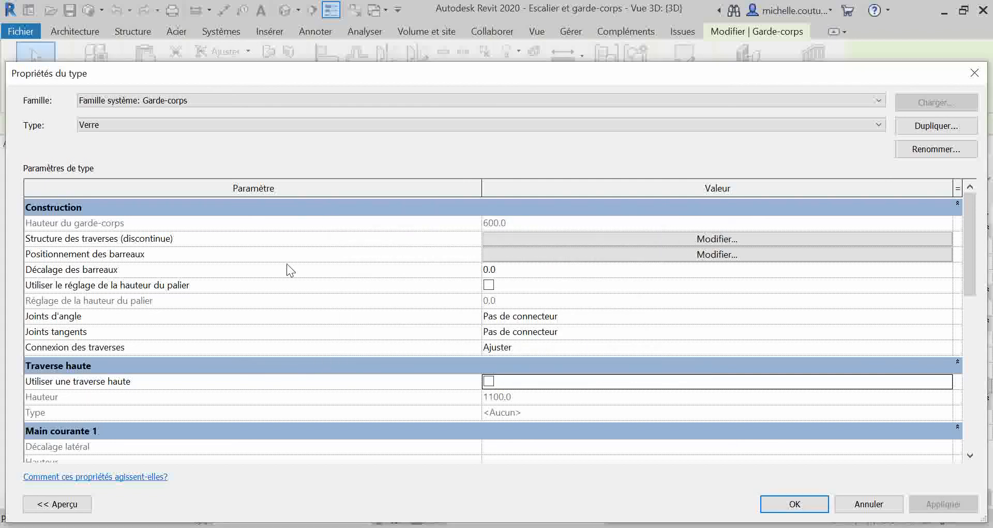
Step: Review the baluster placement of the Verre railing type, leave it unchanged and close the type properties
left_click(516, 255)
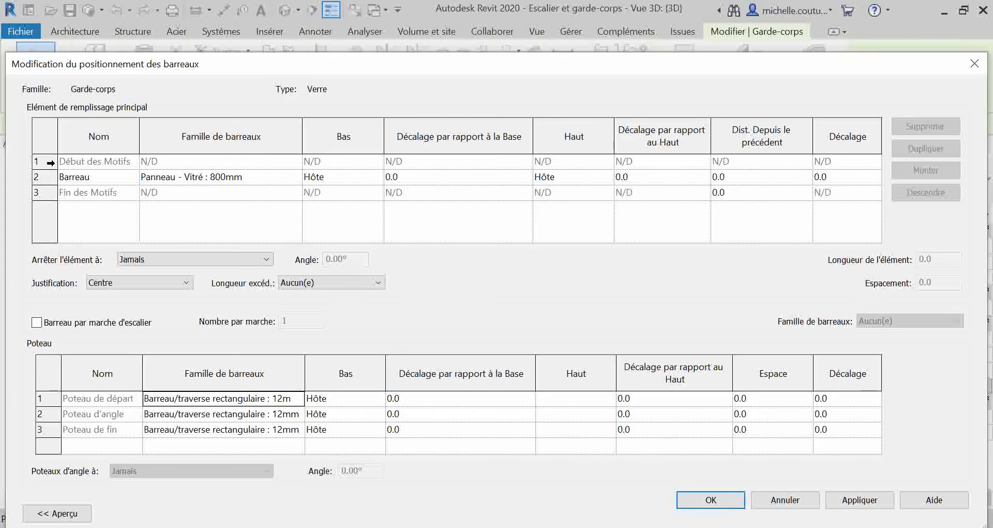
left_click(46, 162)
left_click(682, 175)
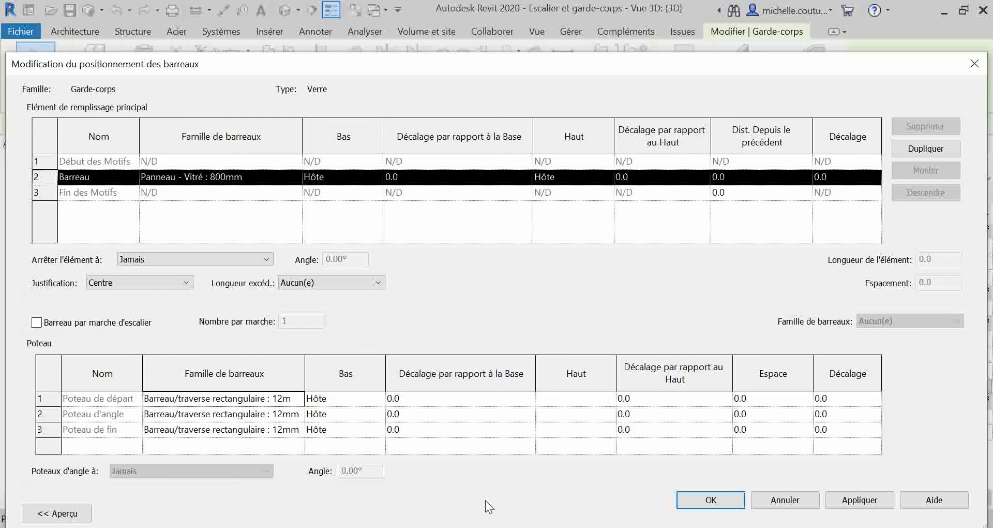
left_click(805, 504)
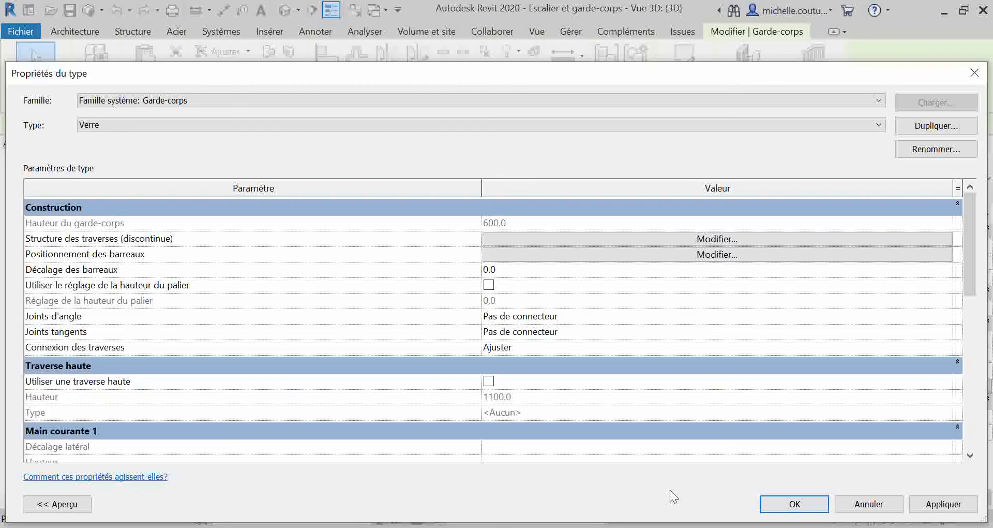
left_click(792, 504)
Step: Delete the 30 mm circular steel rail from the Verre railing type's rail structure, keeping the two glass rails, and accept the type properties
scroll(315, 413, "up", 5)
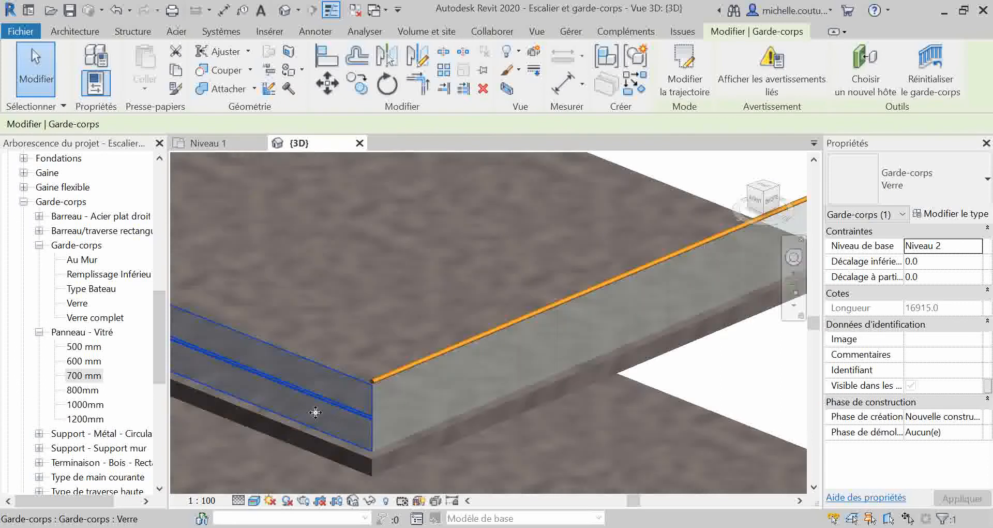
scroll(320, 407, "down", 6)
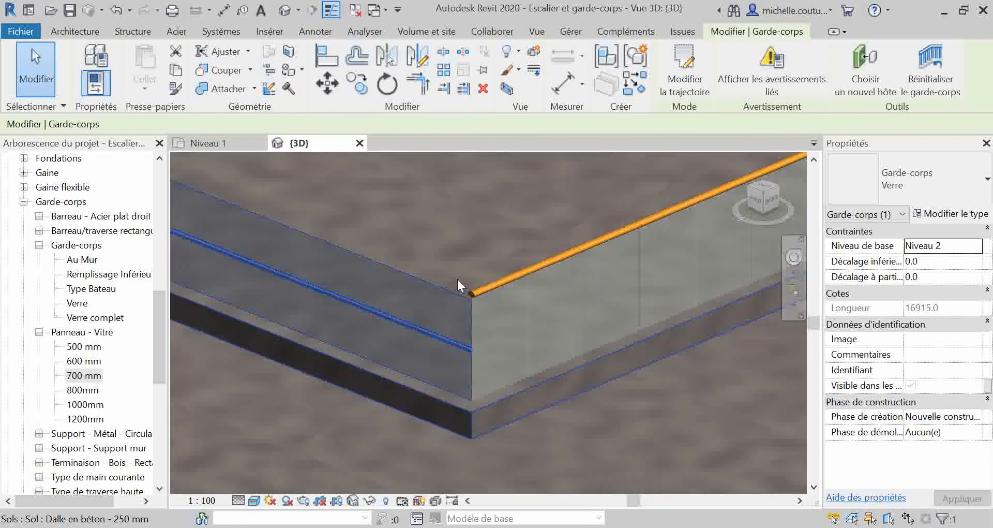
key("Escape")
scroll(520, 307, "up", 3)
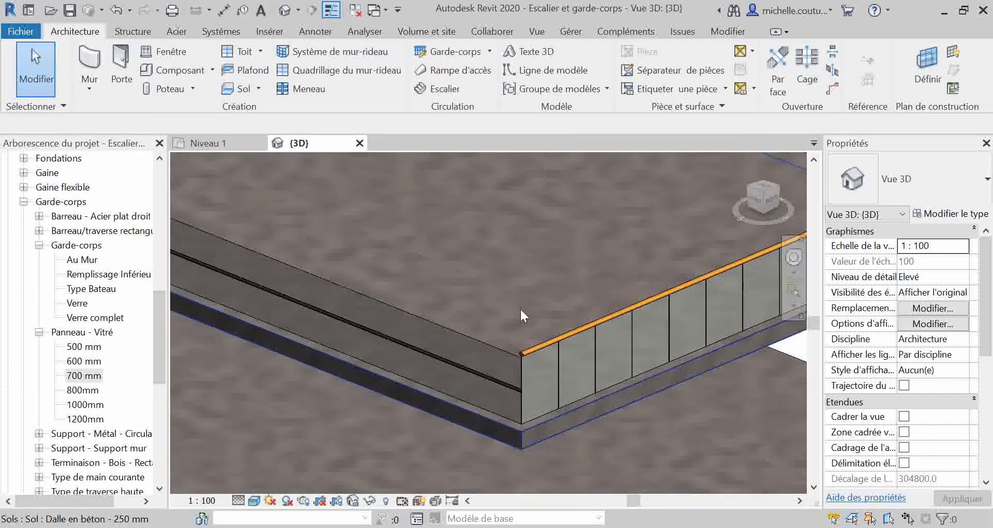
left_click(484, 344)
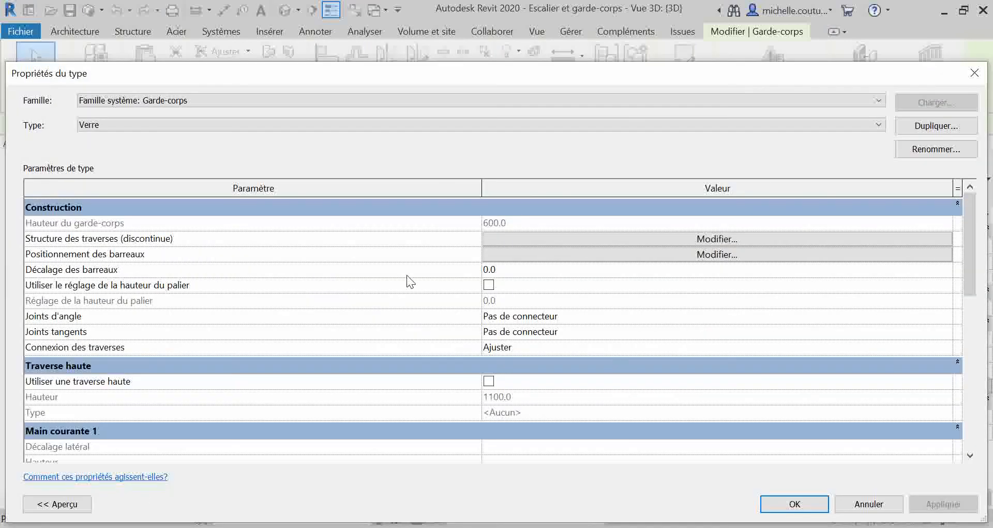
left_click(569, 239)
left_click(63, 191)
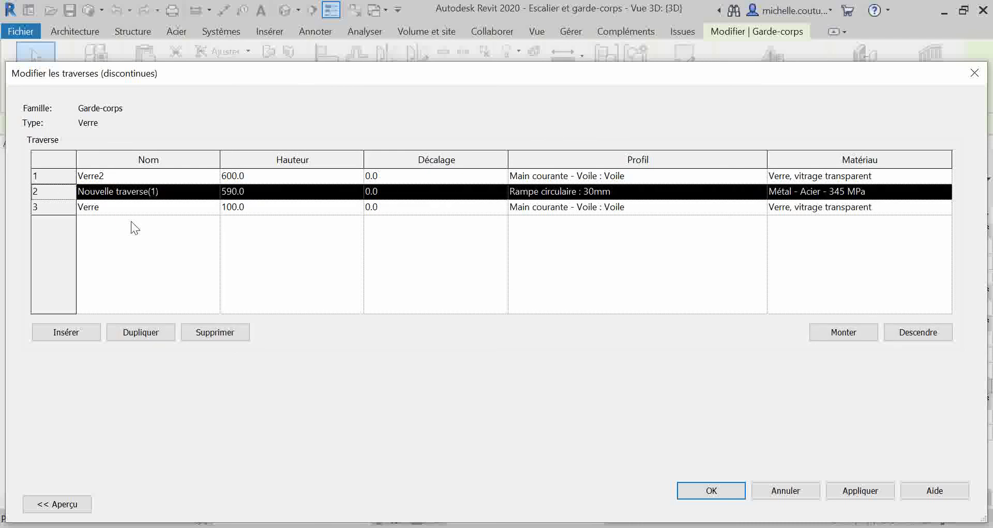
left_click(219, 334)
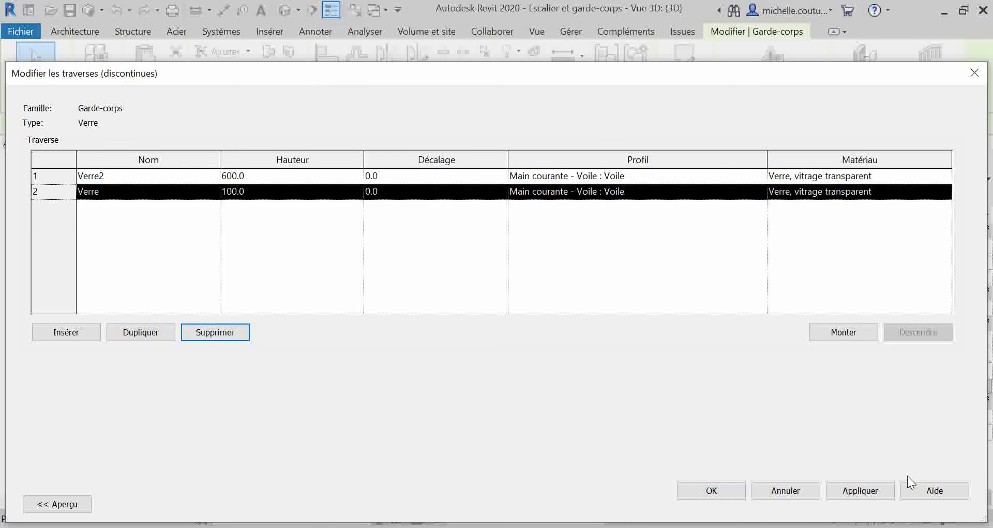
left_click(850, 491)
left_click(710, 490)
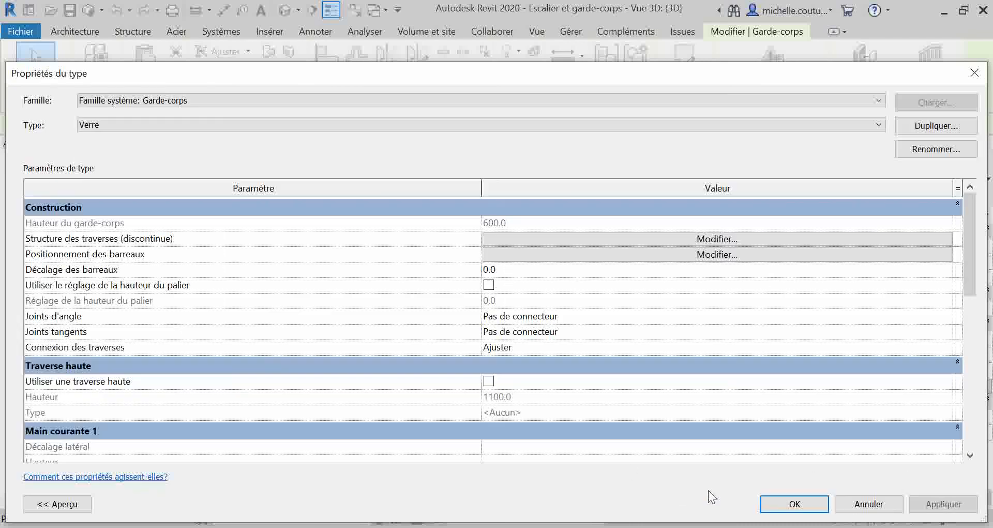
left_click(794, 503)
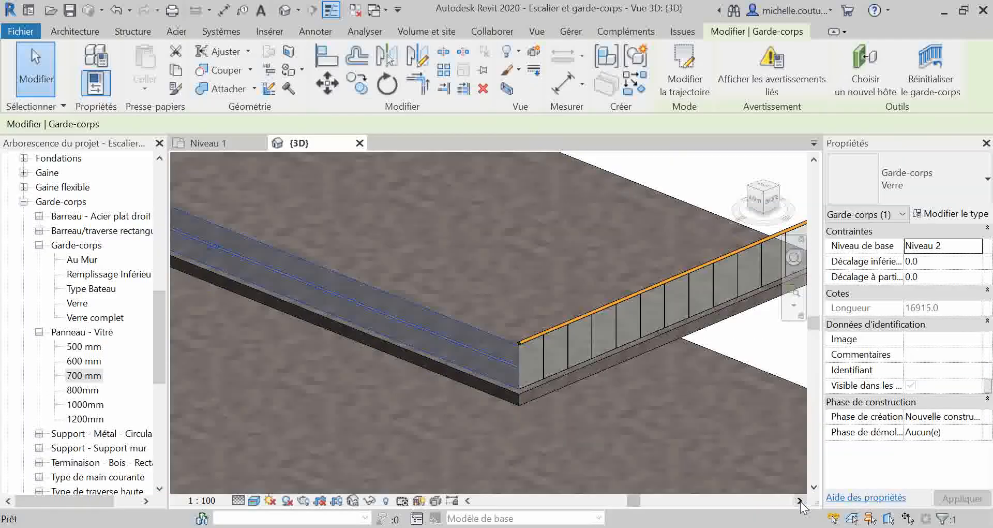
Step: Examine the Verre railing where it meets the panelled railing at the slab corner and along the whole mezzanine
scroll(517, 373, "up", 5)
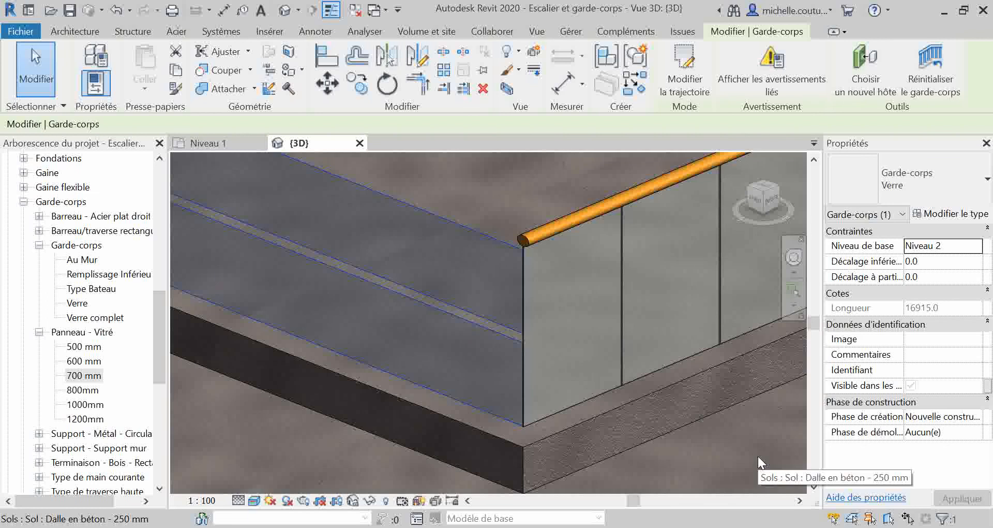
middle_click_drag(664, 464, 643, 465, "shift")
scroll(642, 463, "down", 5)
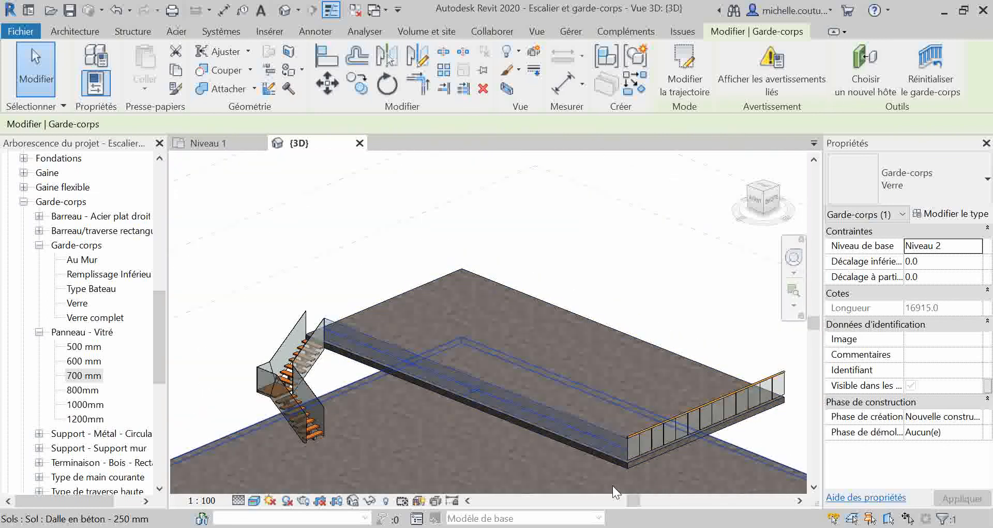
scroll(719, 463, "up", 4)
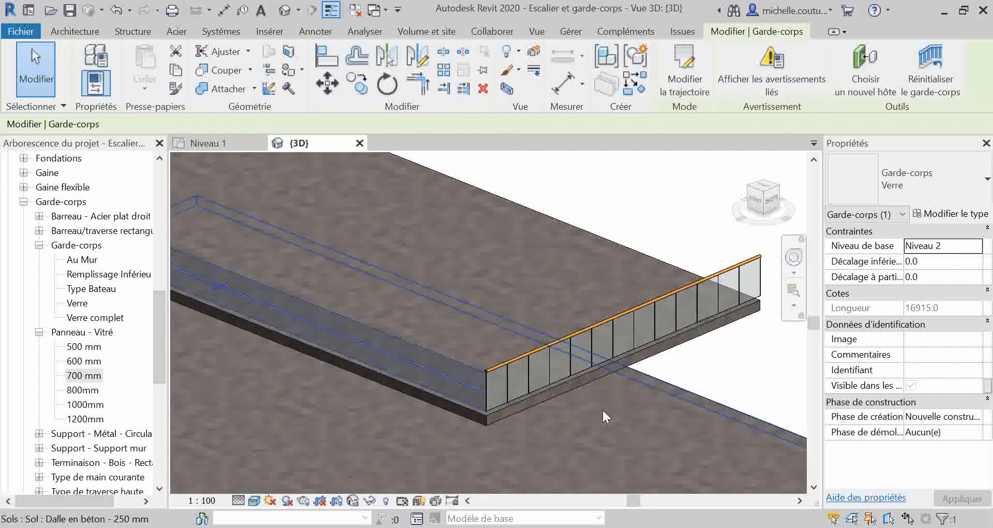
scroll(608, 414, "down", 3)
middle_click_drag(614, 421, 672, 453)
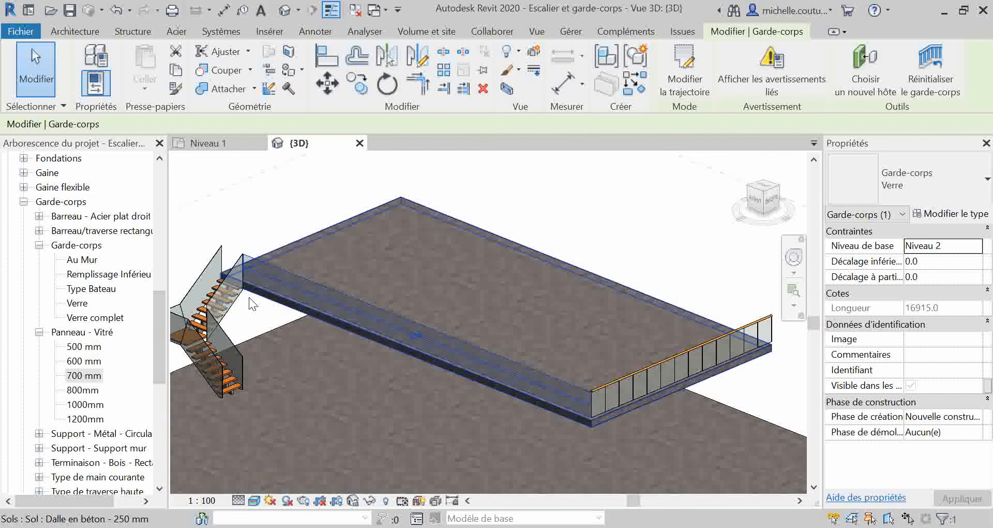
Step: Review the support settings of the Escalier mezzanine stair type, including the right support type, and close the type properties without changes
left_click(223, 299)
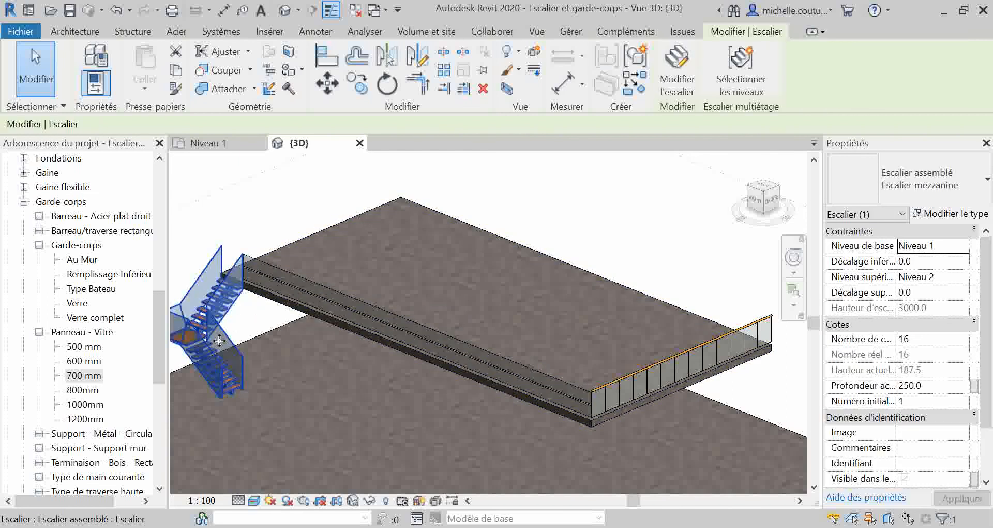
left_click(952, 214)
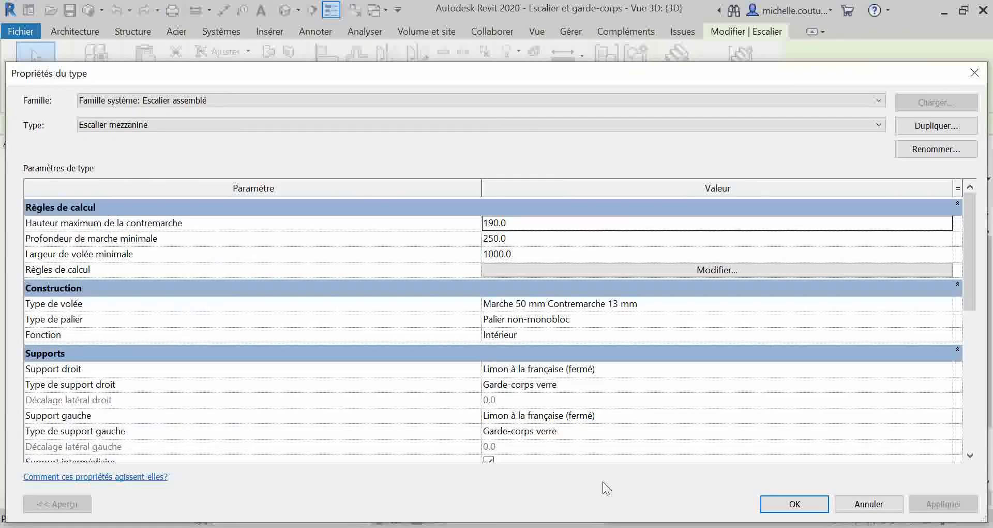
scroll(562, 407, "down", 1)
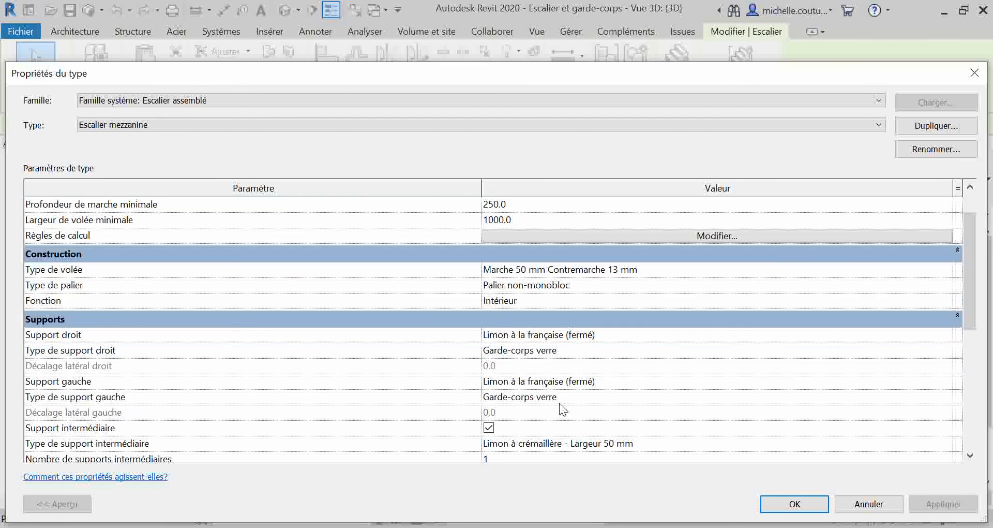
scroll(560, 402, "down", 4)
scroll(560, 402, "up", 3)
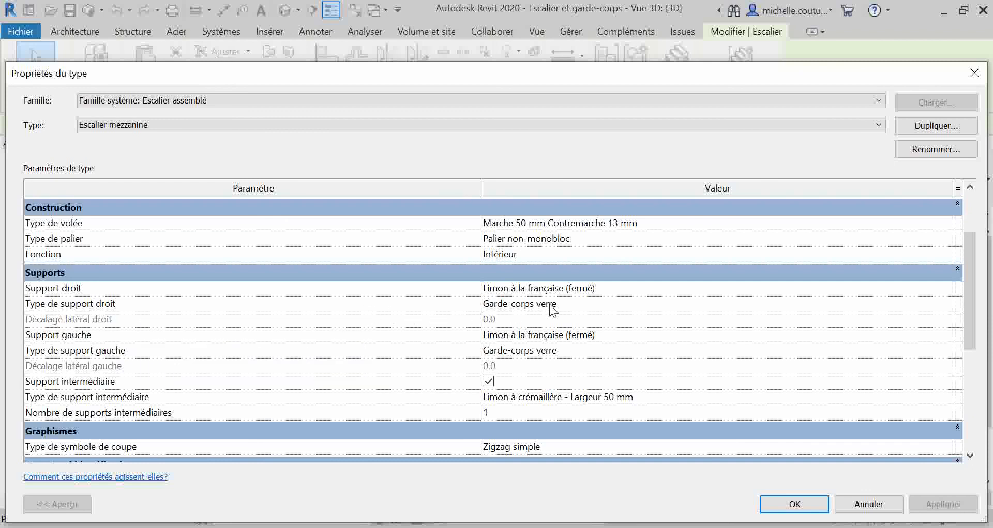
left_click(578, 303)
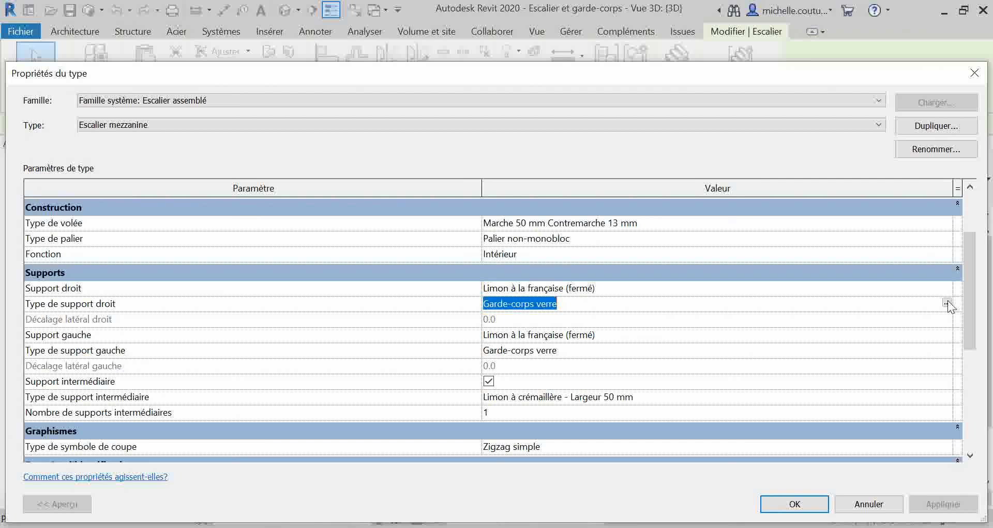
left_click(797, 503)
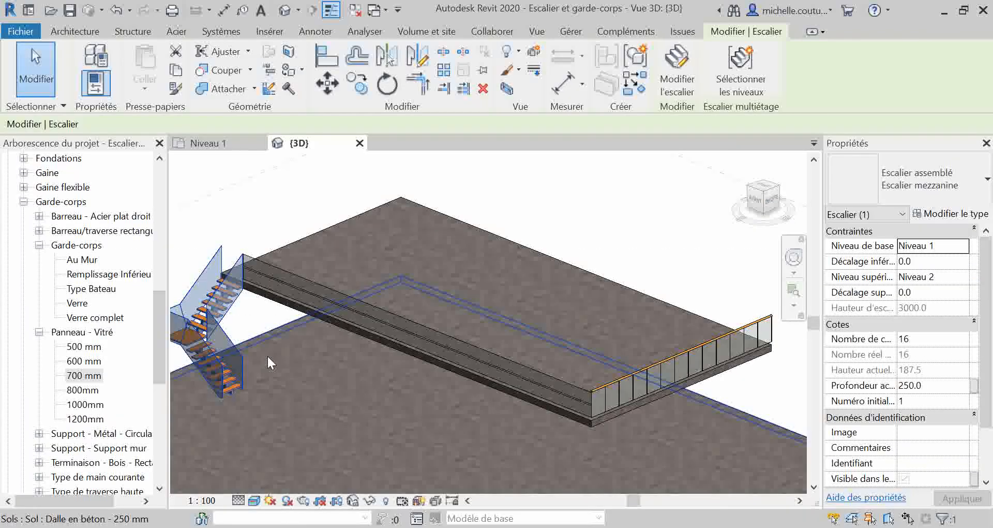